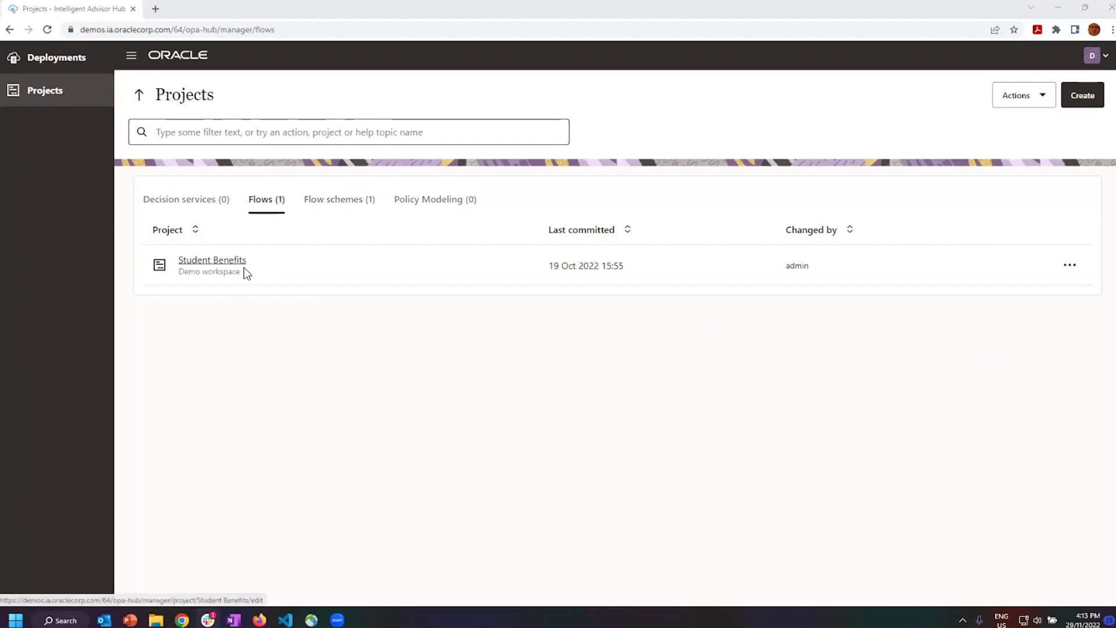
Open the Student Benefits flow project briefly and return to the project list.
{"action": "left_click", "coordinate": [210, 271]}
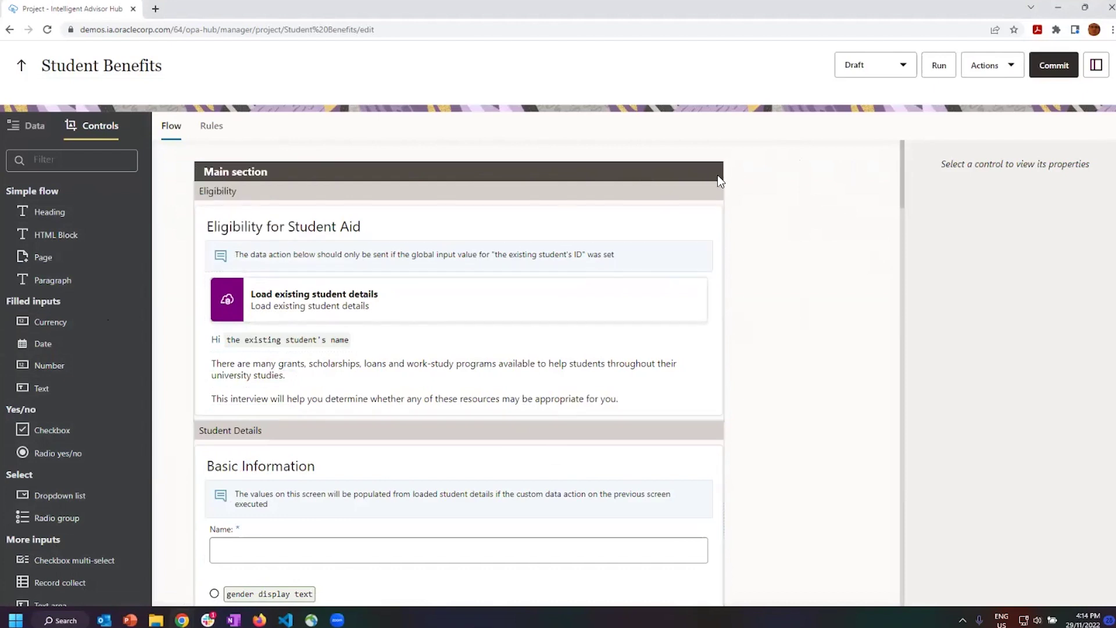
{"action": "left_click", "coordinate": [22, 65]}
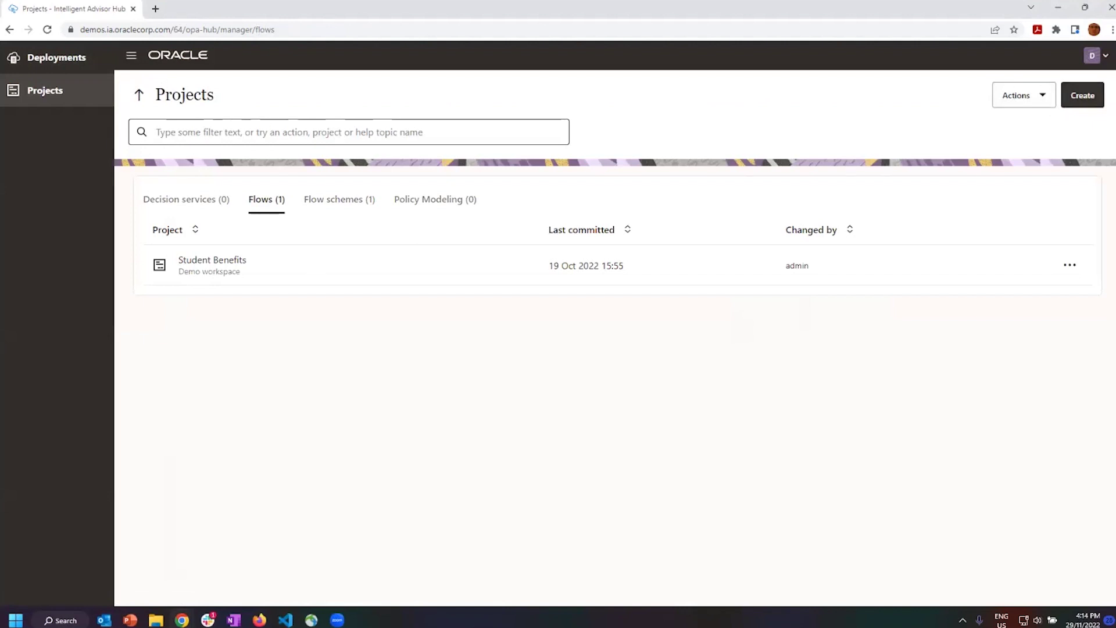
Compare the Flow and Flow scheme options for a new project, and close the form without creating anything.
{"action": "left_click", "coordinate": [1083, 94]}
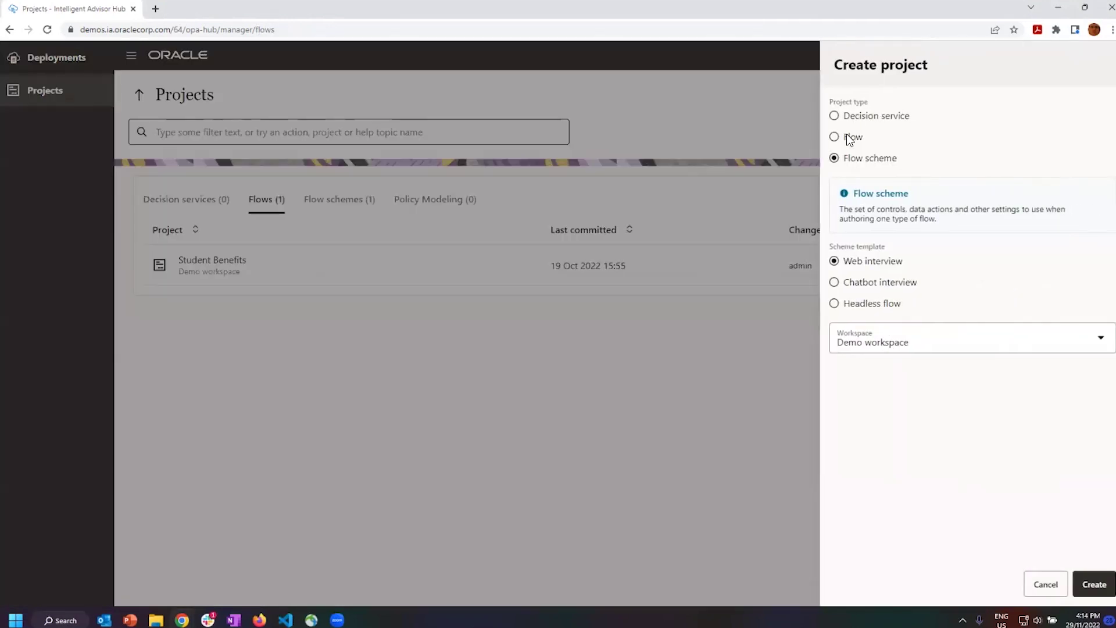
{"action": "left_click", "coordinate": [847, 135]}
{"action": "left_click", "coordinate": [841, 157]}
{"action": "left_click", "coordinate": [836, 139]}
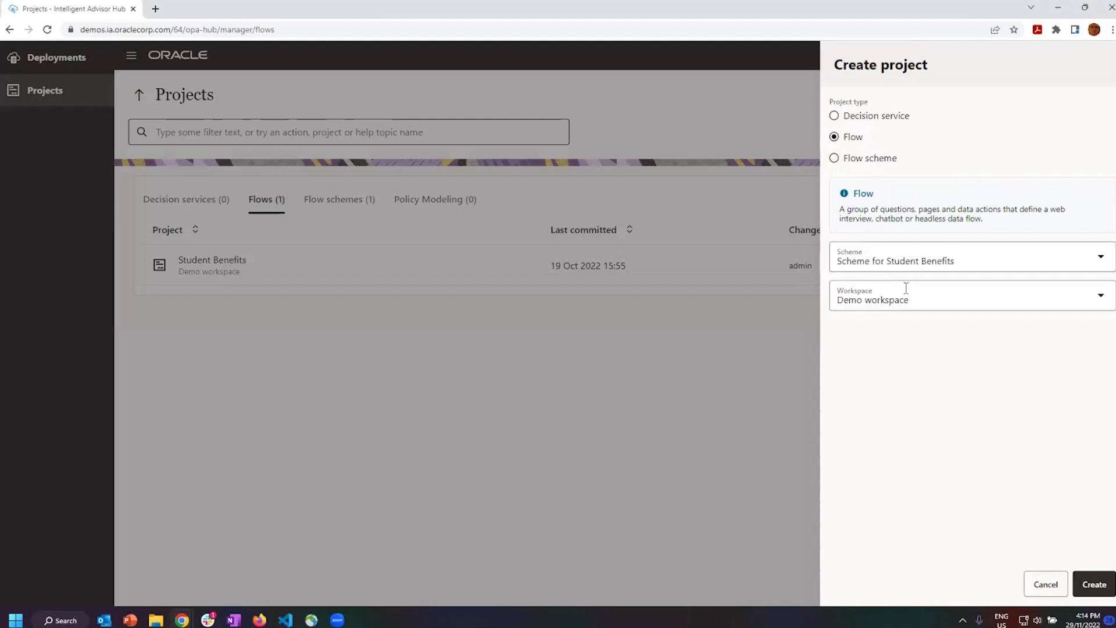
{"action": "left_click", "coordinate": [850, 162]}
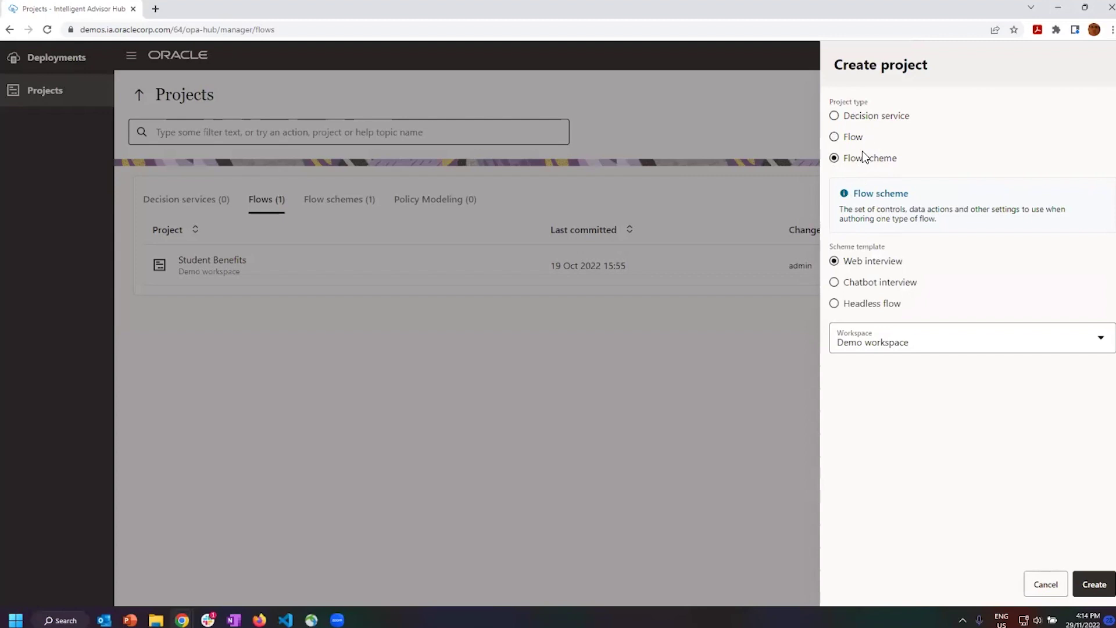
{"action": "left_click", "coordinate": [380, 204]}
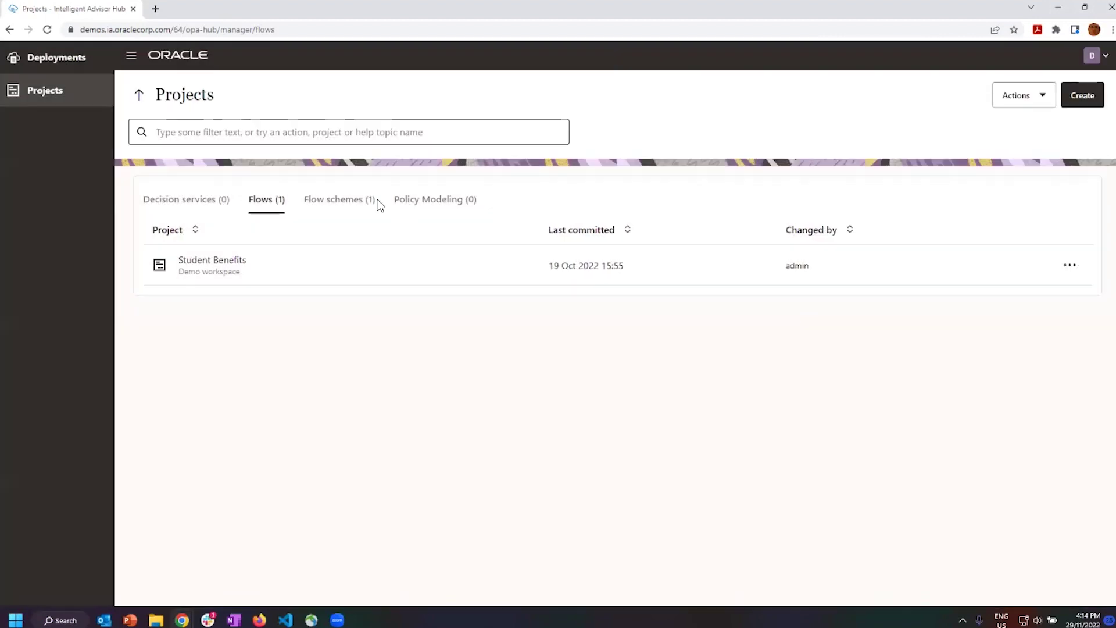
Open the Student Benefits flow project and display the properties of its Main section.
{"action": "left_click", "coordinate": [216, 265]}
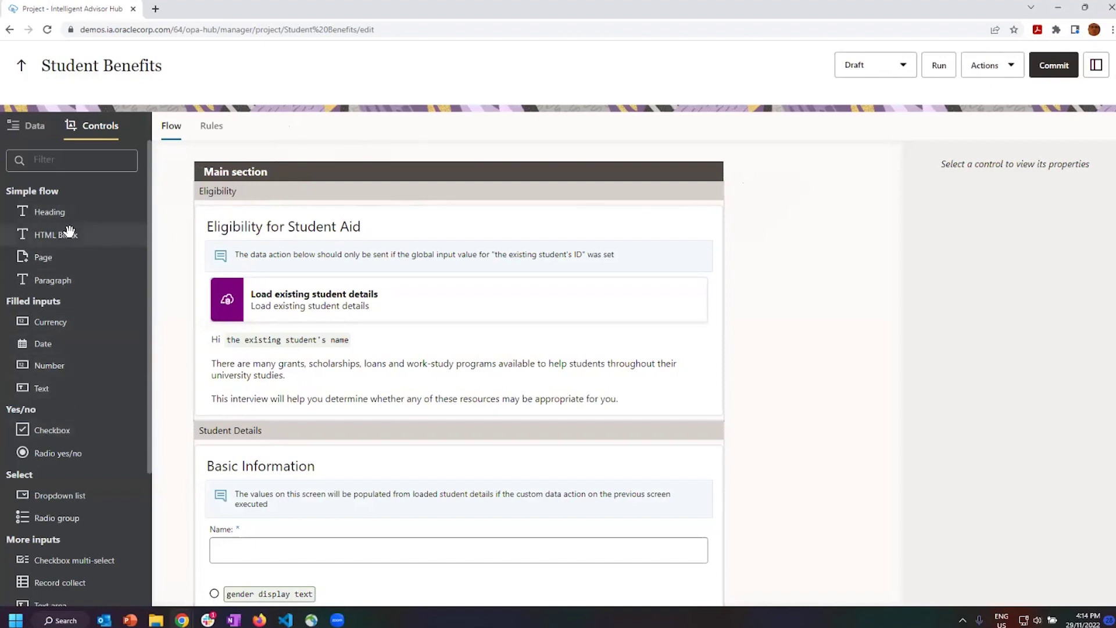
{"action": "left_click_drag", "start_coordinate": [51, 265], "coordinate": [82, 236]}
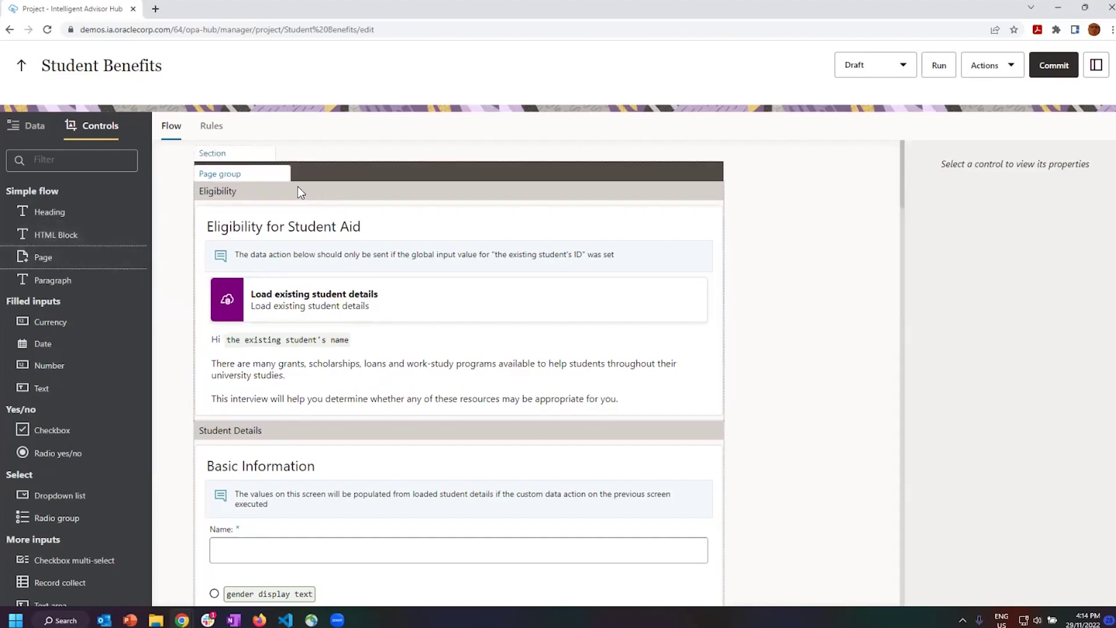
{"action": "left_click", "coordinate": [326, 167]}
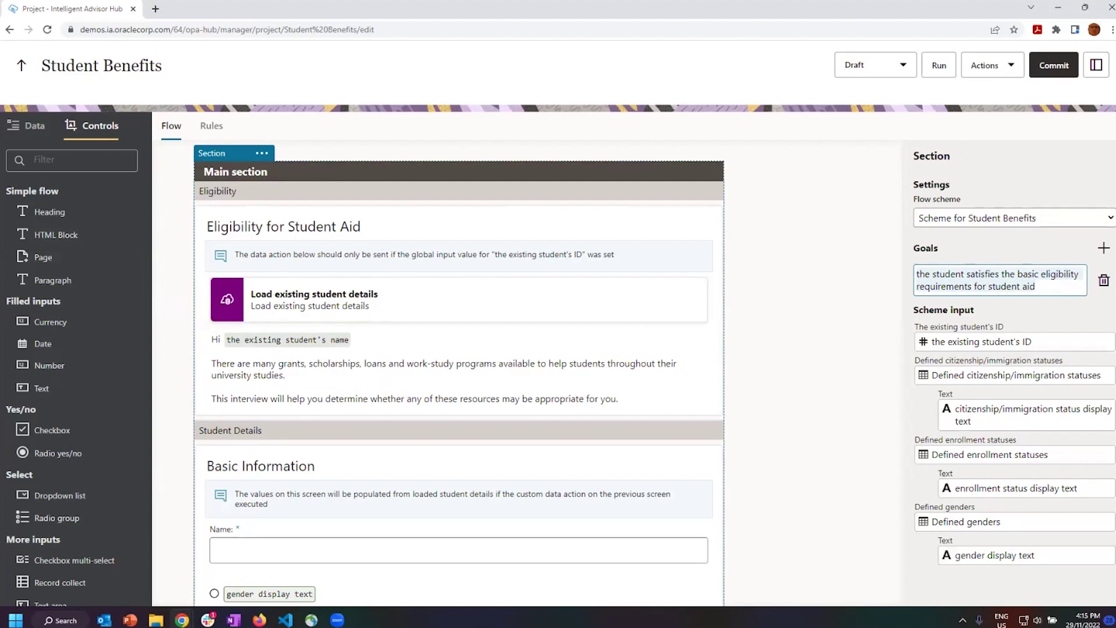
Filter the project data for "the student satisfies the basic eligibility requirements for student aid" and open the rule that defines it.
{"action": "left_click", "coordinate": [34, 125]}
{"action": "left_click", "coordinate": [48, 158]}
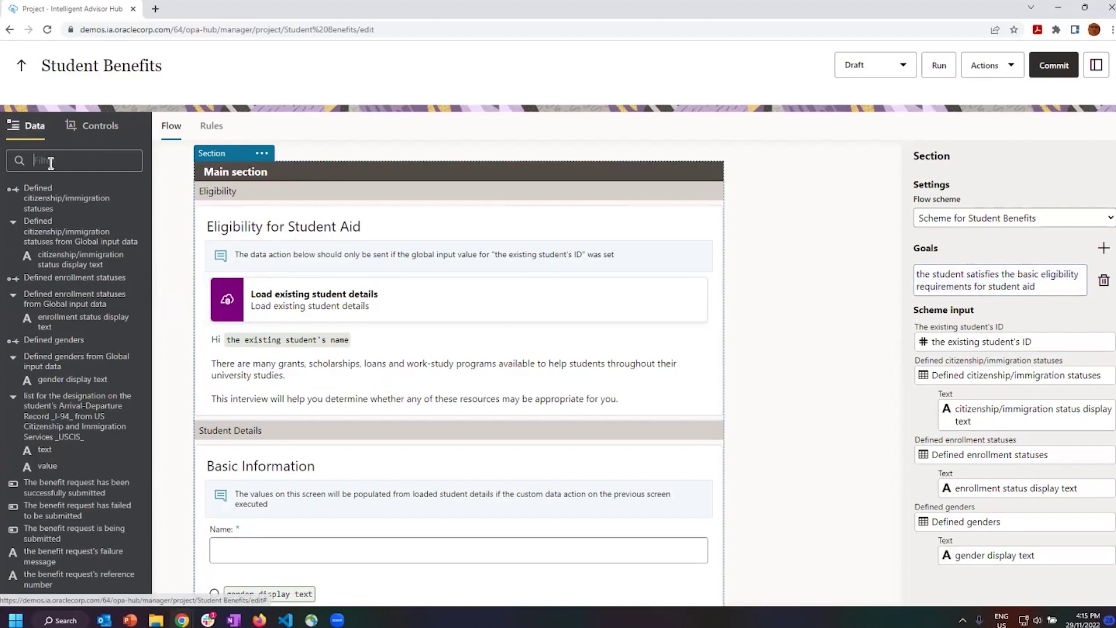
{"action": "type", "text": "the student satisfies the basic eligibility requirements for student aid"}
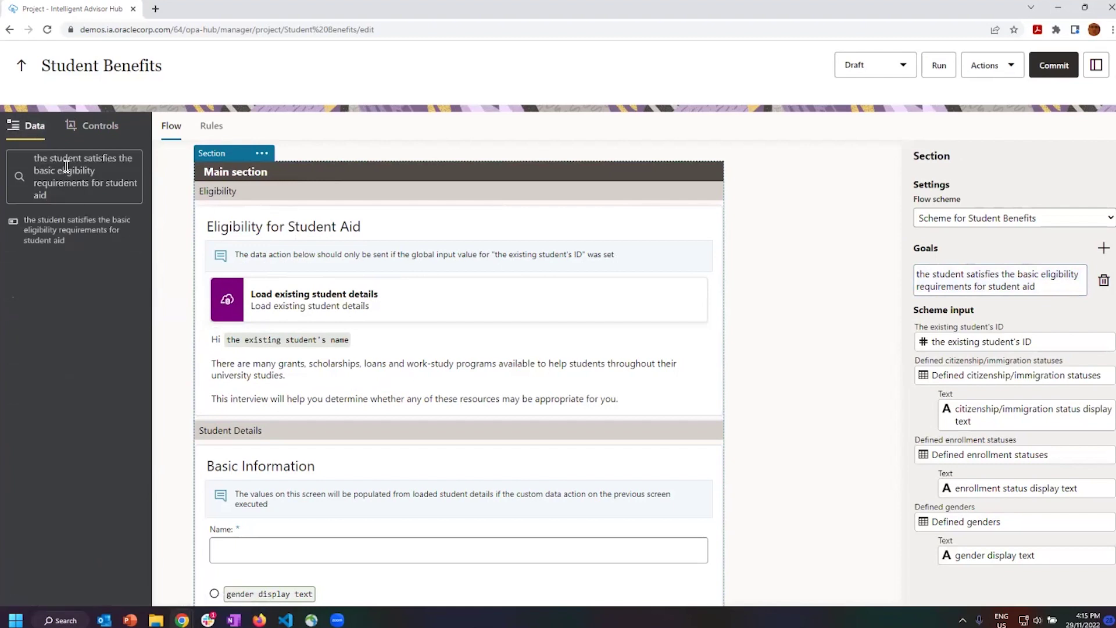
{"action": "left_click", "coordinate": [54, 229]}
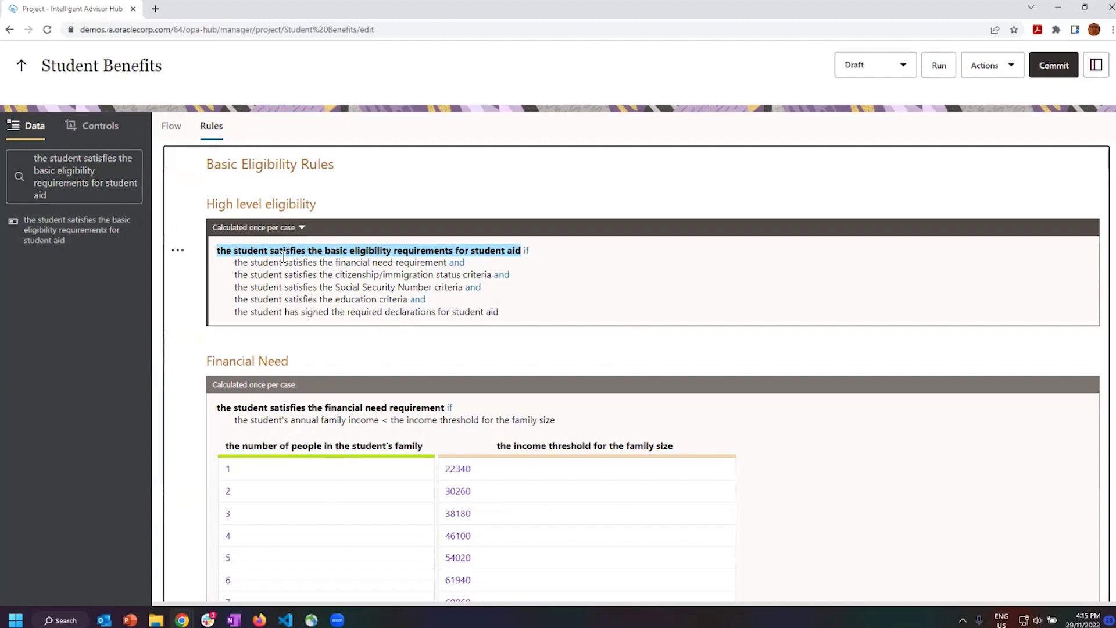
Examine the High level eligibility rule's conclusion and its financial need and citizenship/immigration status conditions.
{"action": "left_click_drag", "start_coordinate": [218, 251], "coordinate": [524, 250]}
{"action": "left_click_drag", "start_coordinate": [218, 252], "coordinate": [523, 250]}
{"action": "left_click", "coordinate": [237, 264]}
{"action": "left_click_drag", "start_coordinate": [239, 265], "coordinate": [450, 263]}
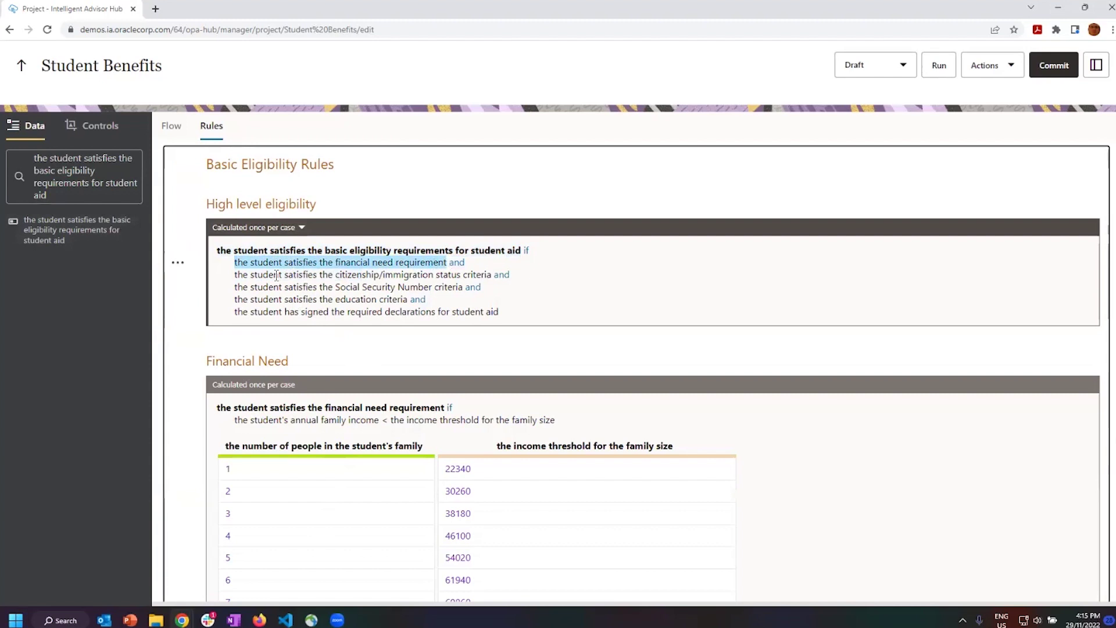
{"action": "left_click", "coordinate": [238, 277]}
{"action": "left_click", "coordinate": [490, 272], "text": "shift"}
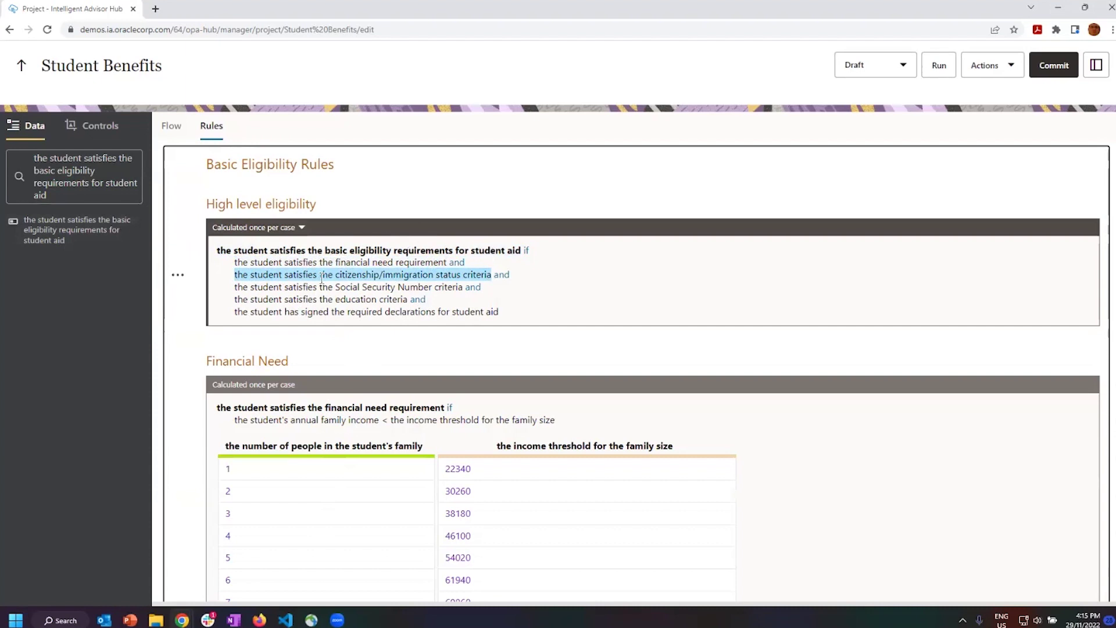
{"action": "left_click_drag", "start_coordinate": [243, 263], "coordinate": [448, 261]}
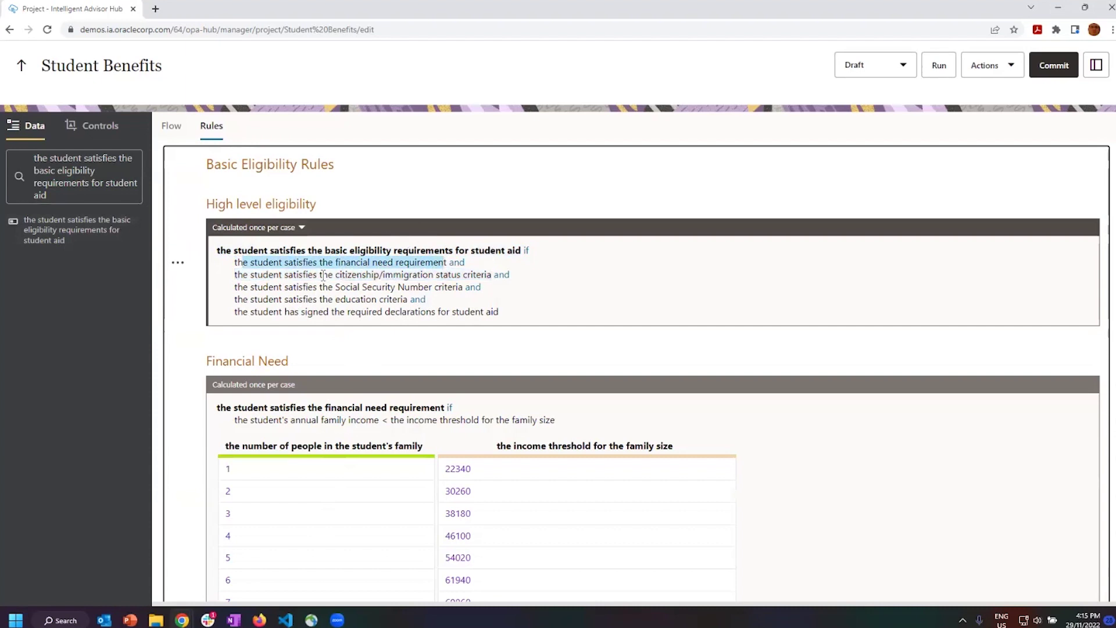
{"action": "left_click", "coordinate": [339, 274]}
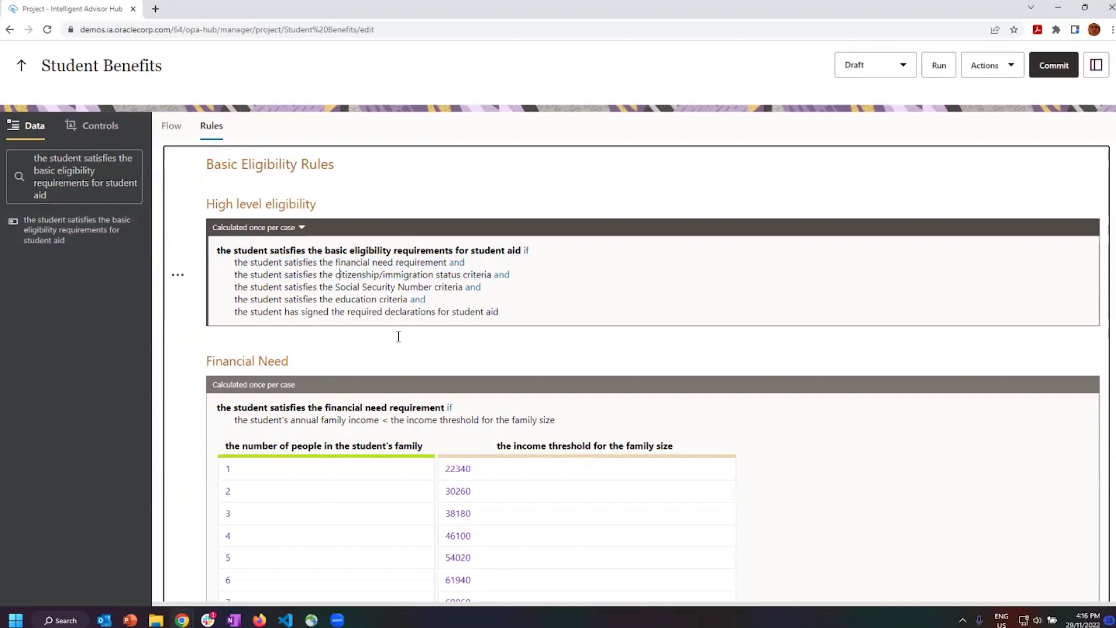
Return to the flow and inspect the properties of the Load existing student details action and the greeting paragraph below it.
{"action": "left_click", "coordinate": [170, 131]}
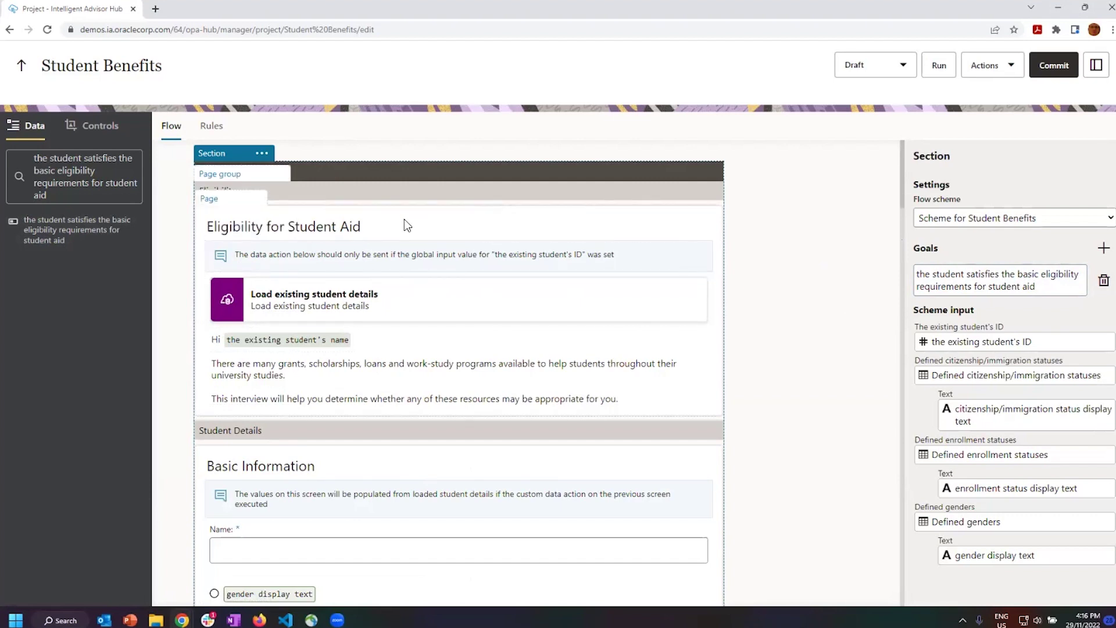
{"action": "left_click", "coordinate": [92, 128]}
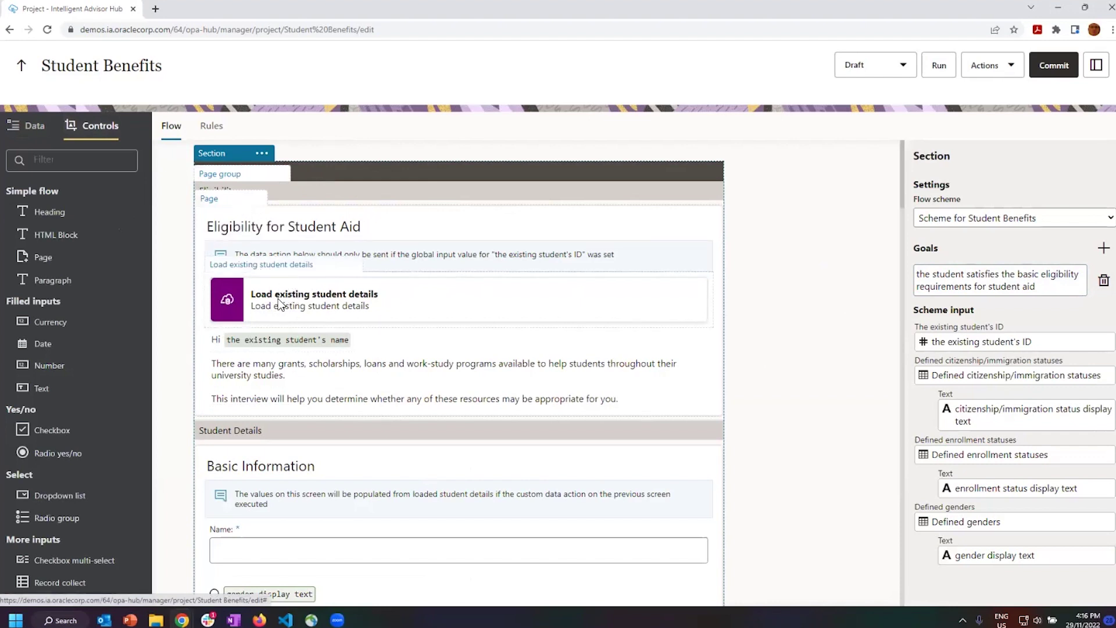
{"action": "left_click", "coordinate": [387, 292]}
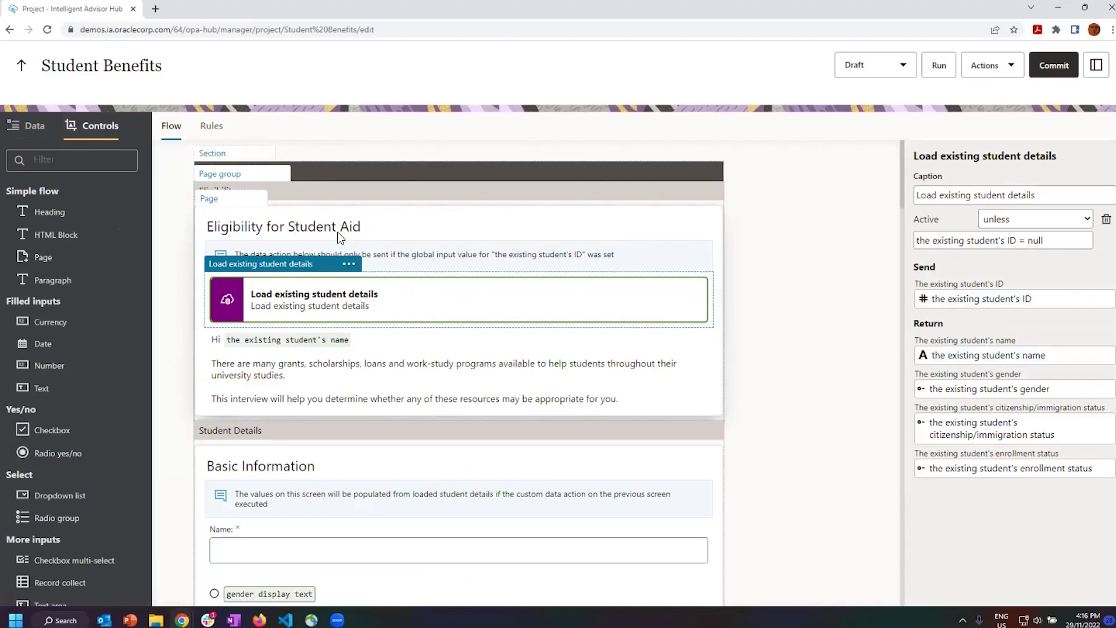
{"action": "left_click", "coordinate": [274, 341]}
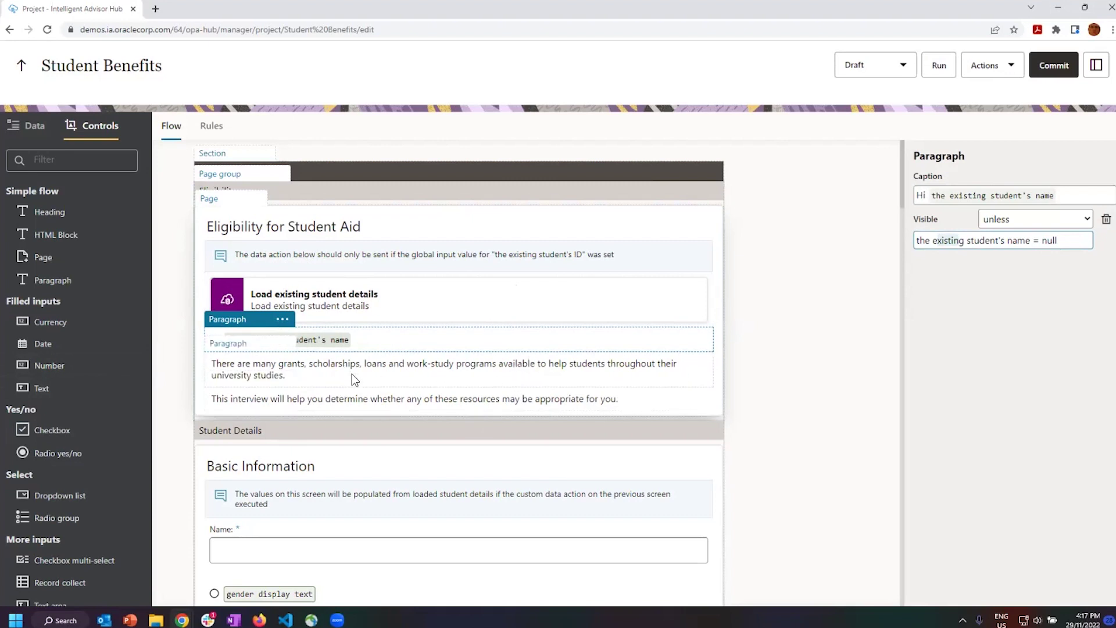
Inspect the properties of the Student Details page group and its Basic Information comment, Name input and gender radio group.
{"action": "scroll", "coordinate": [351, 374], "scroll_direction": "down", "scroll_amount": 2}
{"action": "left_click", "coordinate": [274, 309]}
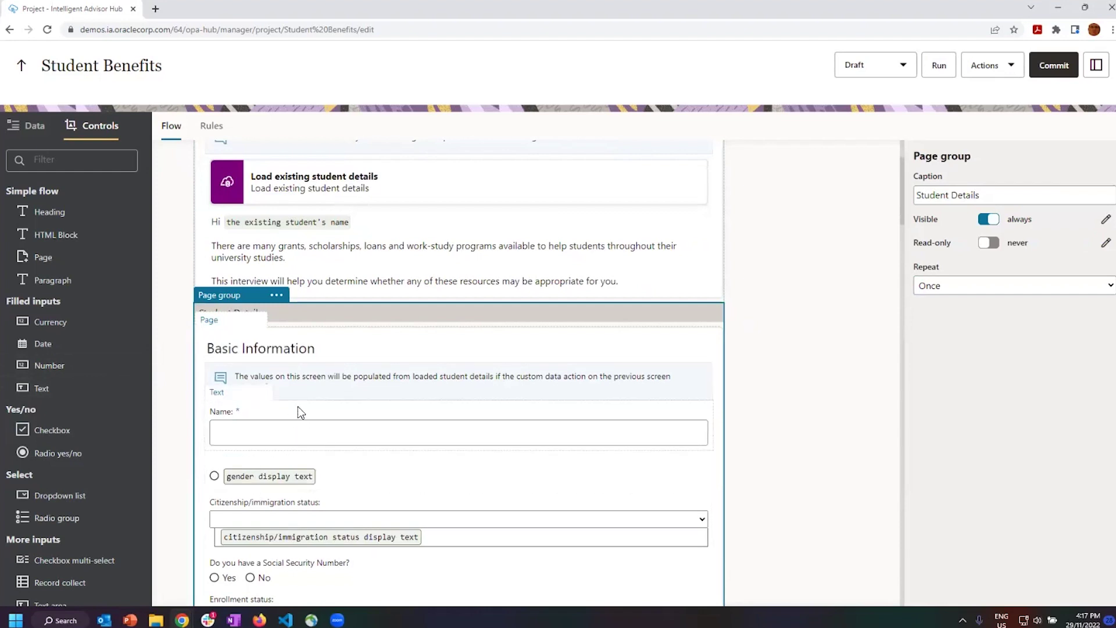
{"action": "scroll", "coordinate": [298, 406], "scroll_direction": "down", "scroll_amount": 1}
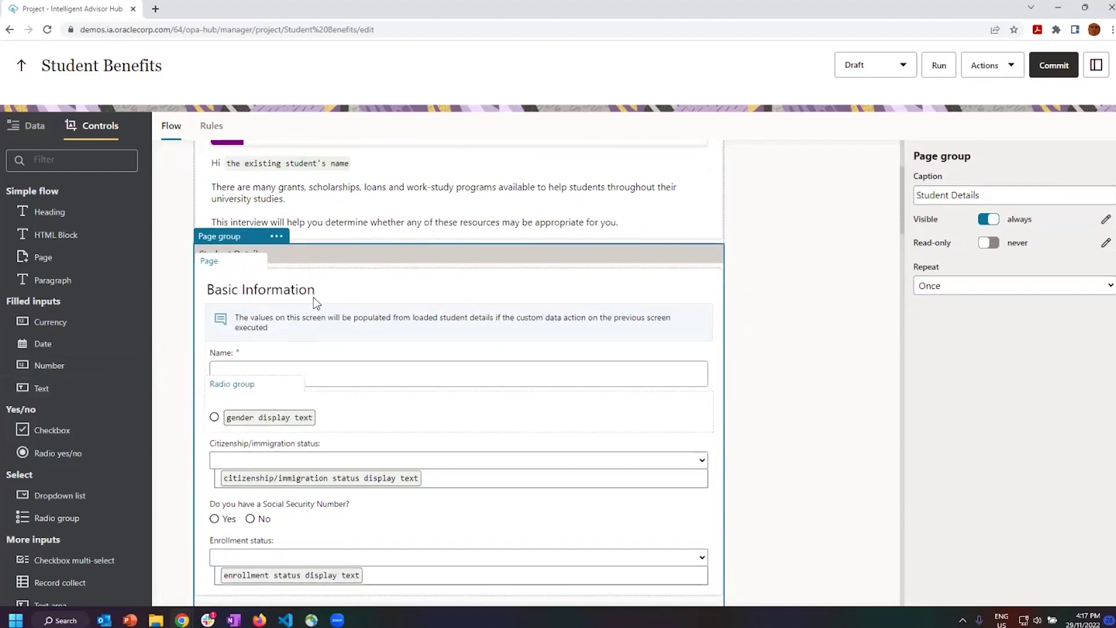
{"action": "left_click", "coordinate": [246, 298]}
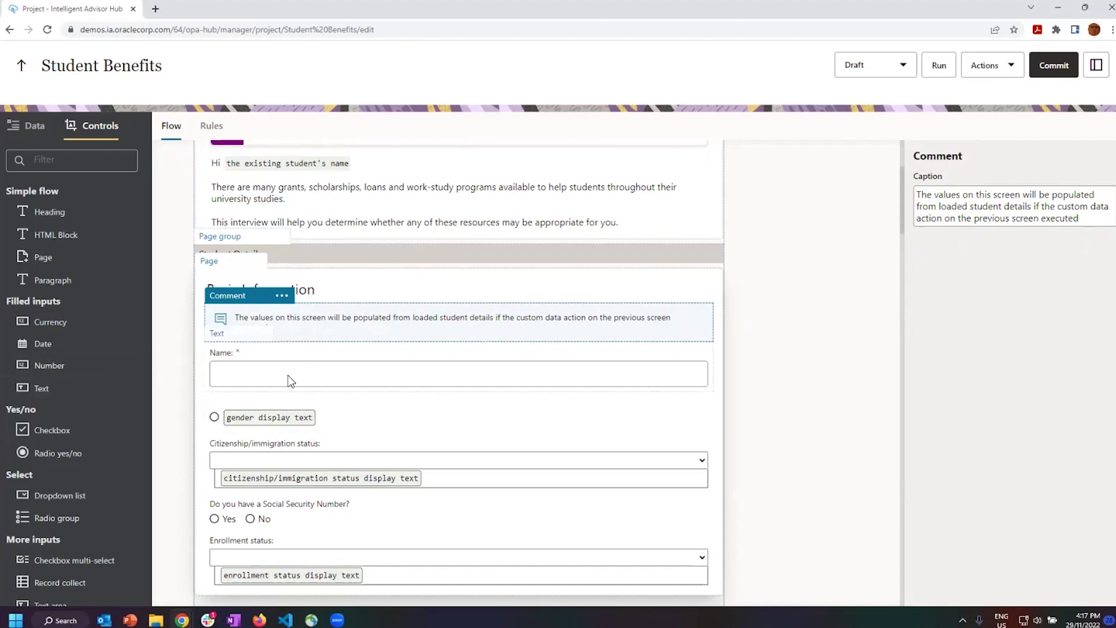
{"action": "scroll", "coordinate": [358, 373], "scroll_direction": "down", "scroll_amount": 2}
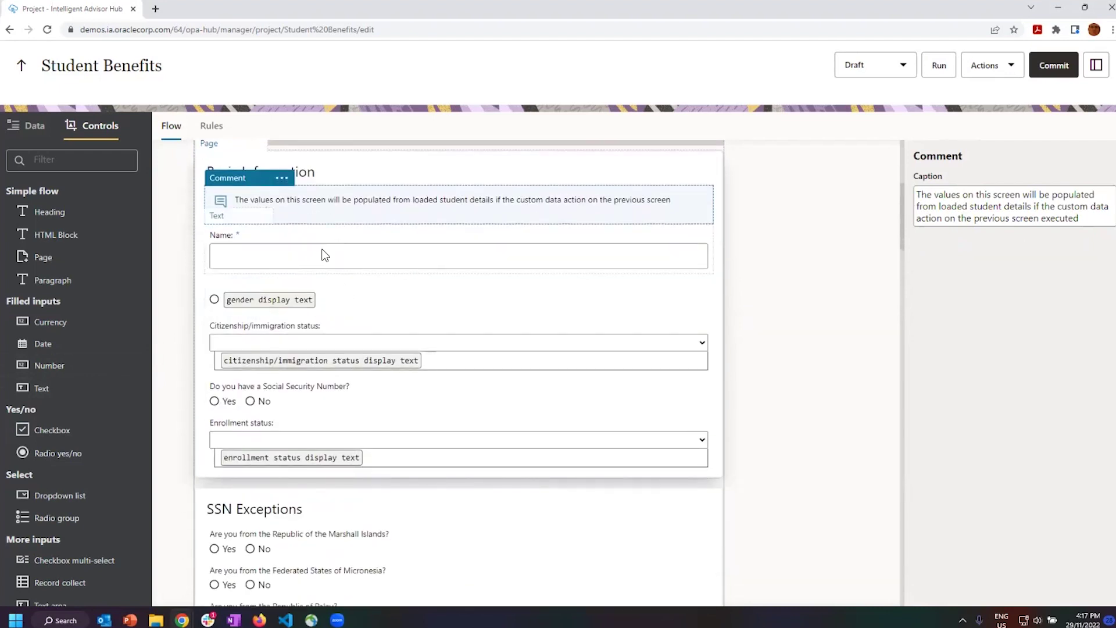
{"action": "left_click", "coordinate": [231, 228]}
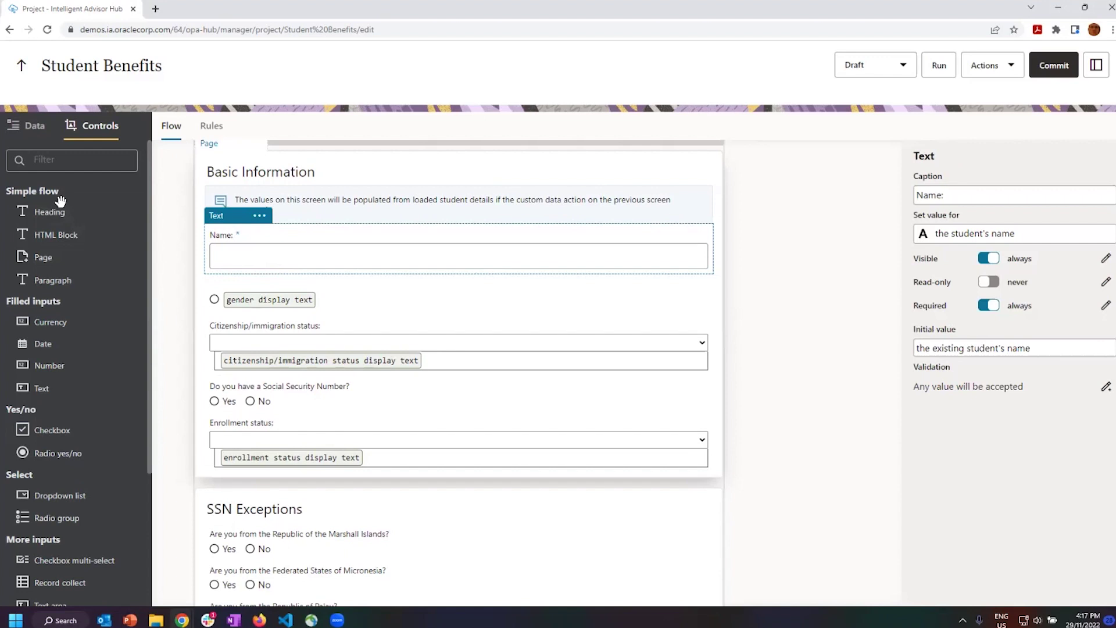
{"action": "left_click_drag", "start_coordinate": [58, 496], "coordinate": [308, 300]}
{"action": "left_click", "coordinate": [303, 300]}
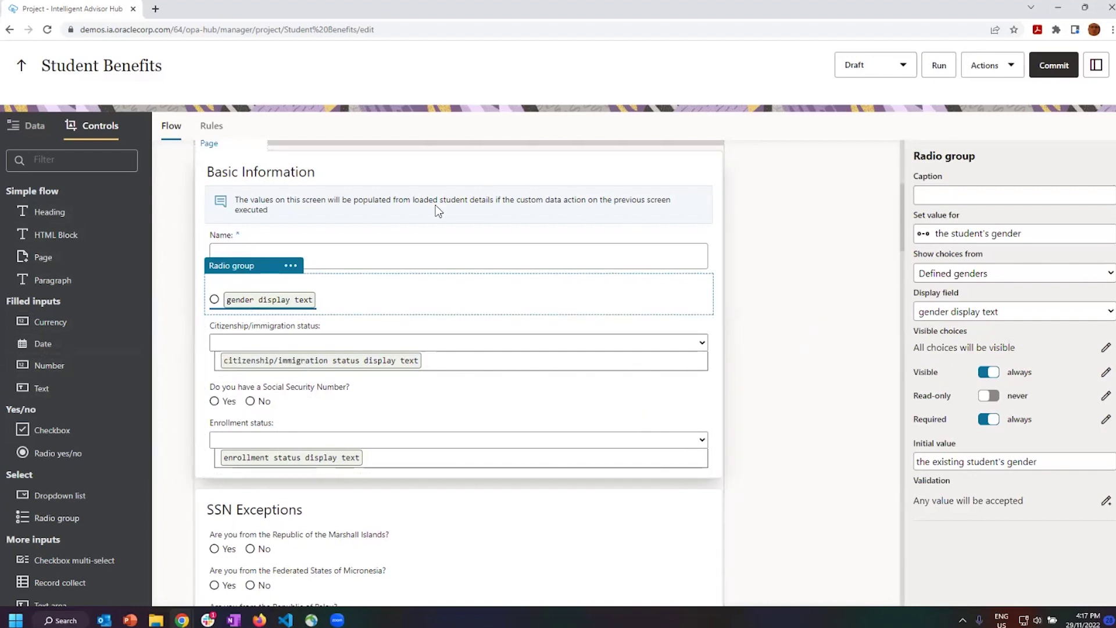
Inspect the visibility settings of the SSN Exceptions and Family pages.
{"action": "scroll", "coordinate": [343, 201], "scroll_direction": "up", "scroll_amount": 3}
{"action": "scroll", "coordinate": [769, 346], "scroll_direction": "down", "scroll_amount": 2}
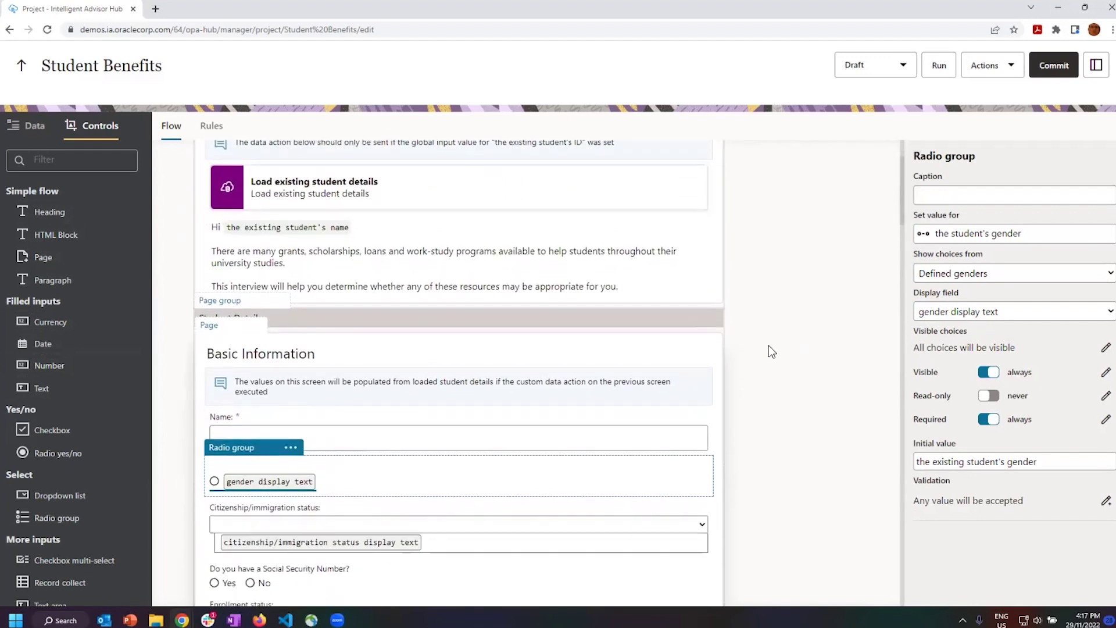
{"action": "scroll", "coordinate": [770, 370], "scroll_direction": "down", "scroll_amount": 2}
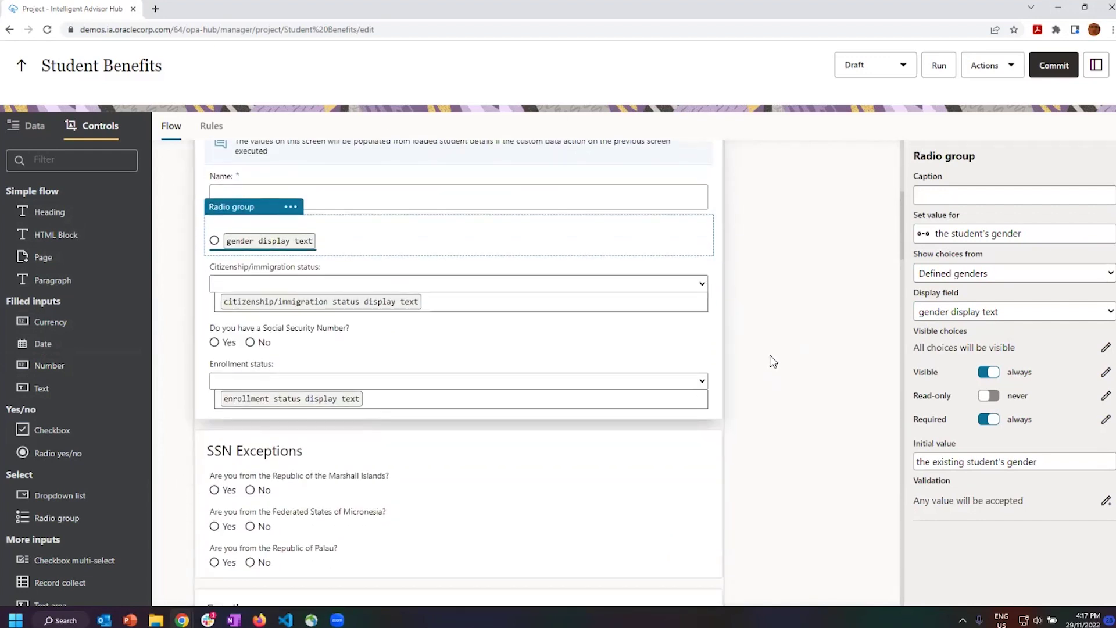
{"action": "scroll", "coordinate": [773, 361], "scroll_direction": "down", "scroll_amount": 1}
{"action": "left_click", "coordinate": [221, 375]}
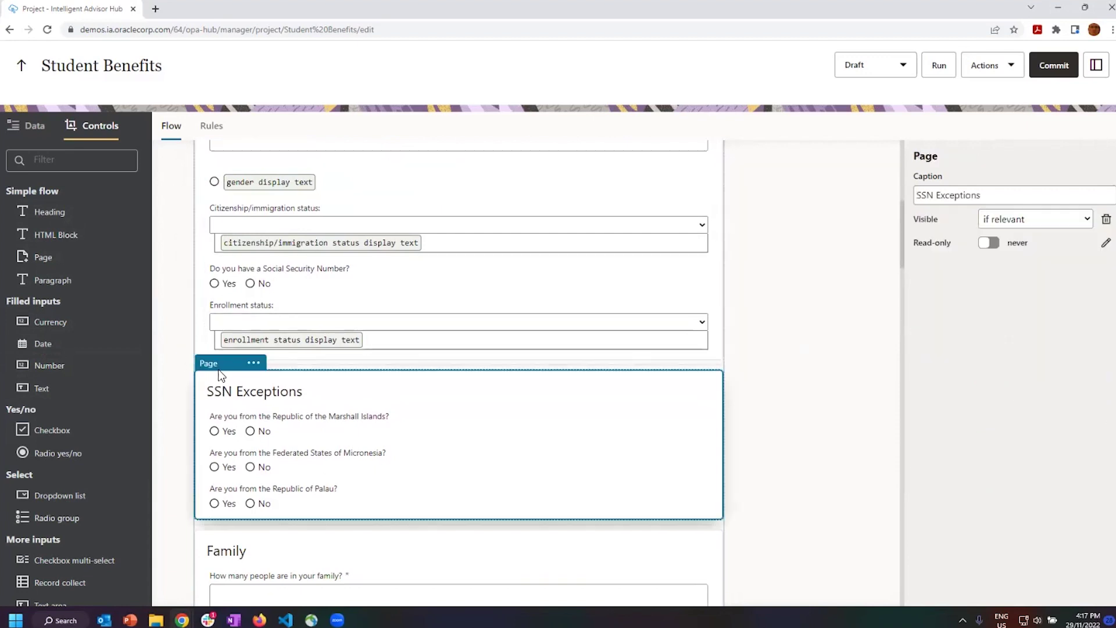
{"action": "scroll", "coordinate": [272, 385], "scroll_direction": "down", "scroll_amount": 3}
{"action": "left_click", "coordinate": [372, 375]}
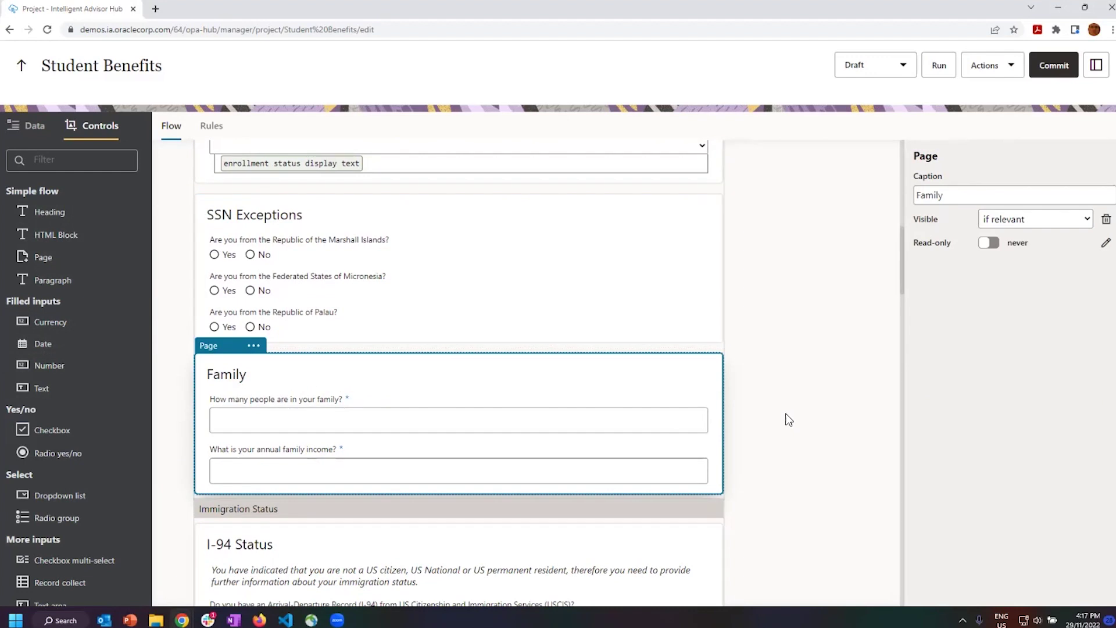
Inspect the send and return mappings of the Save student benefit request action near the flow's end and the available data actions.
{"action": "scroll", "coordinate": [790, 416], "scroll_direction": "up", "scroll_amount": 2}
{"action": "scroll", "coordinate": [788, 419], "scroll_direction": "up", "scroll_amount": 1}
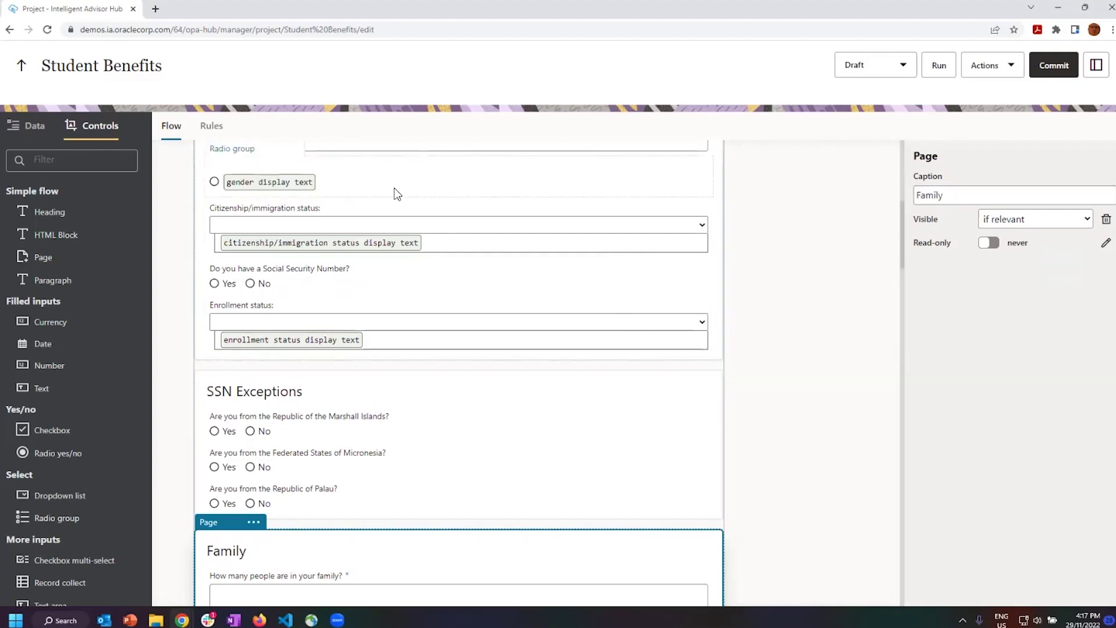
{"action": "scroll", "coordinate": [362, 397], "scroll_direction": "down", "scroll_amount": 4}
{"action": "scroll", "coordinate": [363, 397], "scroll_direction": "down", "scroll_amount": 14}
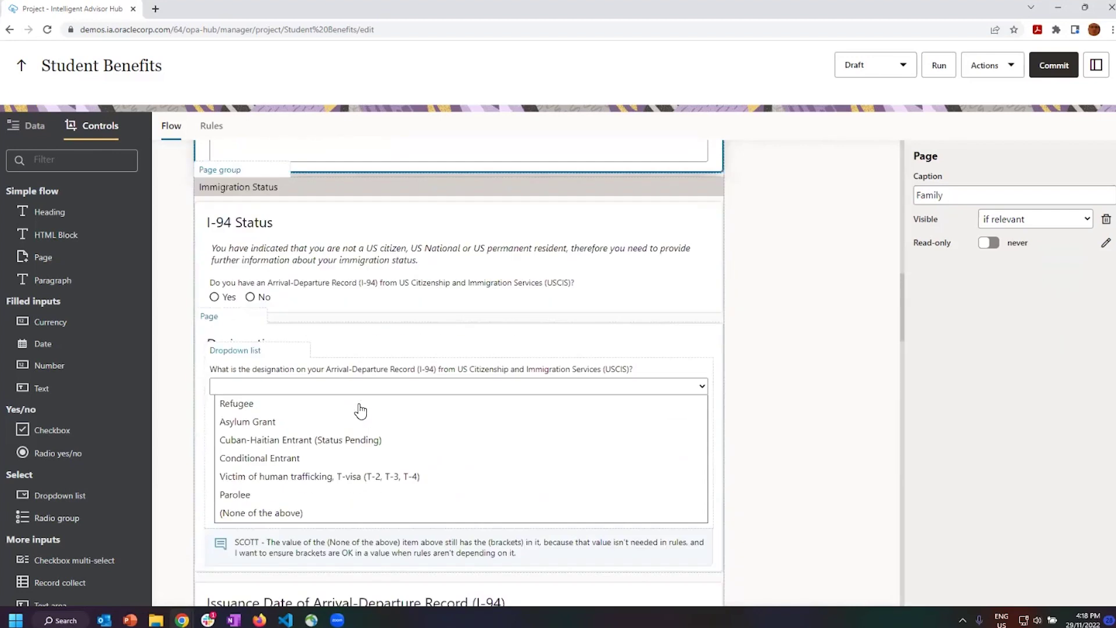
{"action": "scroll", "coordinate": [350, 321], "scroll_direction": "down", "scroll_amount": 17}
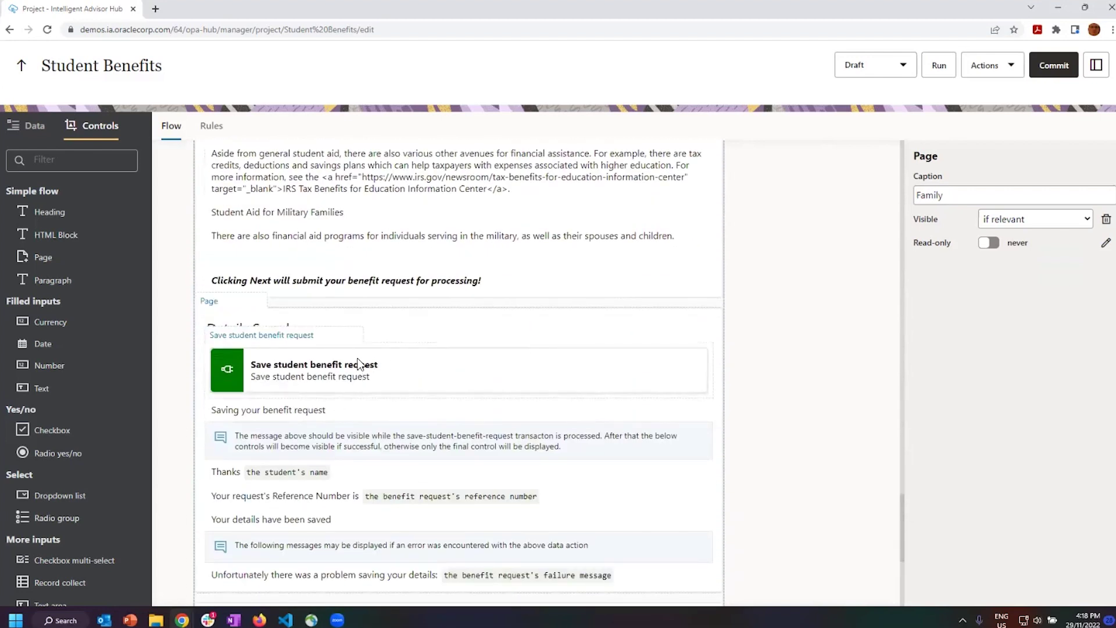
{"action": "left_click", "coordinate": [294, 339]}
{"action": "scroll", "coordinate": [64, 486], "scroll_direction": "down", "scroll_amount": 2}
{"action": "scroll", "coordinate": [64, 486], "scroll_direction": "down", "scroll_amount": 2}
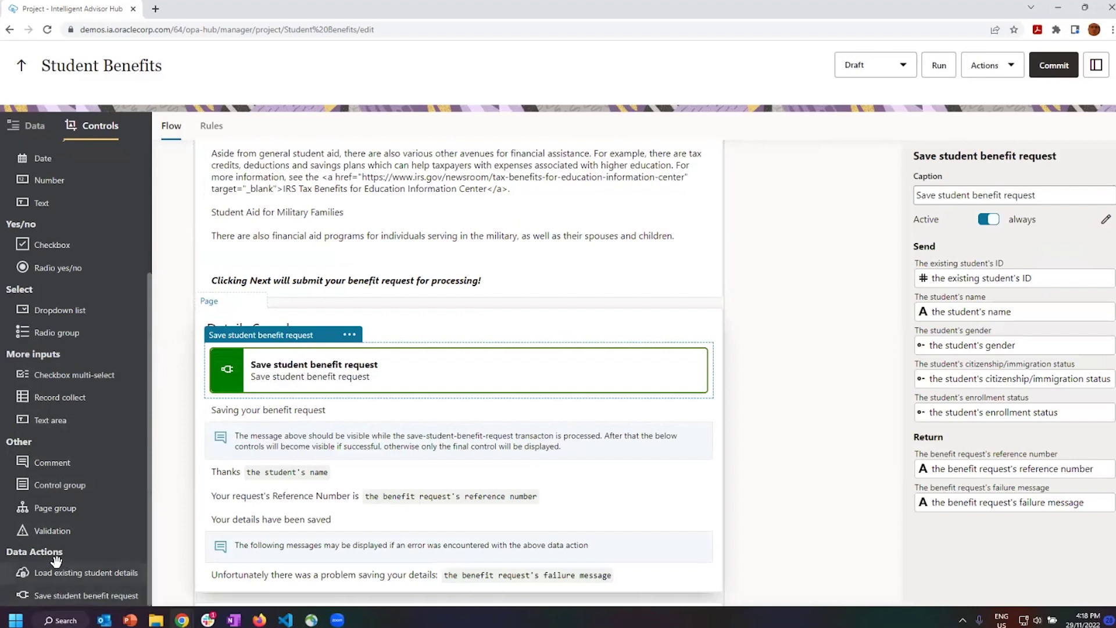
{"action": "left_click_drag", "start_coordinate": [61, 595], "coordinate": [335, 416]}
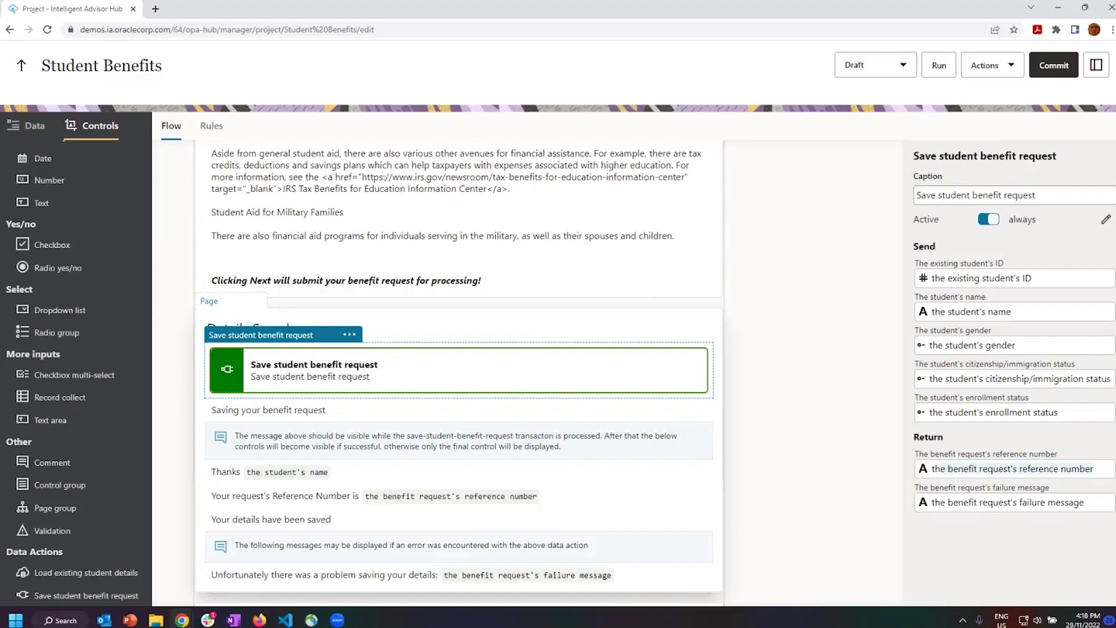
Review the return mappings of the Save student benefit request action and go back over the flow's pages to its start.
{"action": "left_click", "coordinate": [1044, 469]}
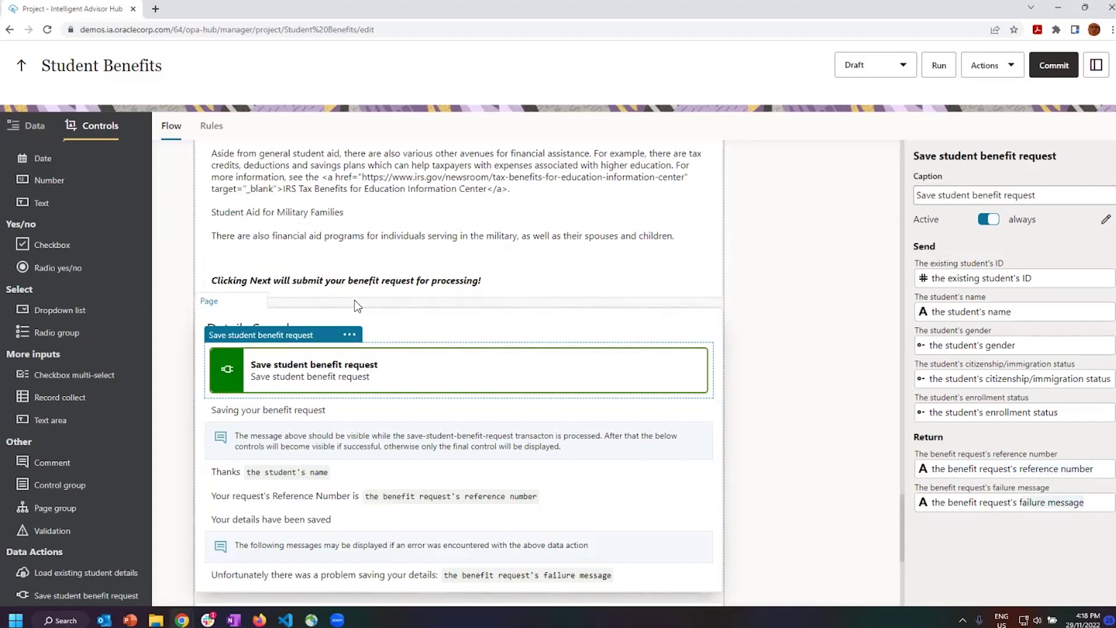
{"action": "scroll", "coordinate": [358, 294], "scroll_direction": "up", "scroll_amount": 1}
{"action": "scroll", "coordinate": [374, 336], "scroll_direction": "up", "scroll_amount": 10}
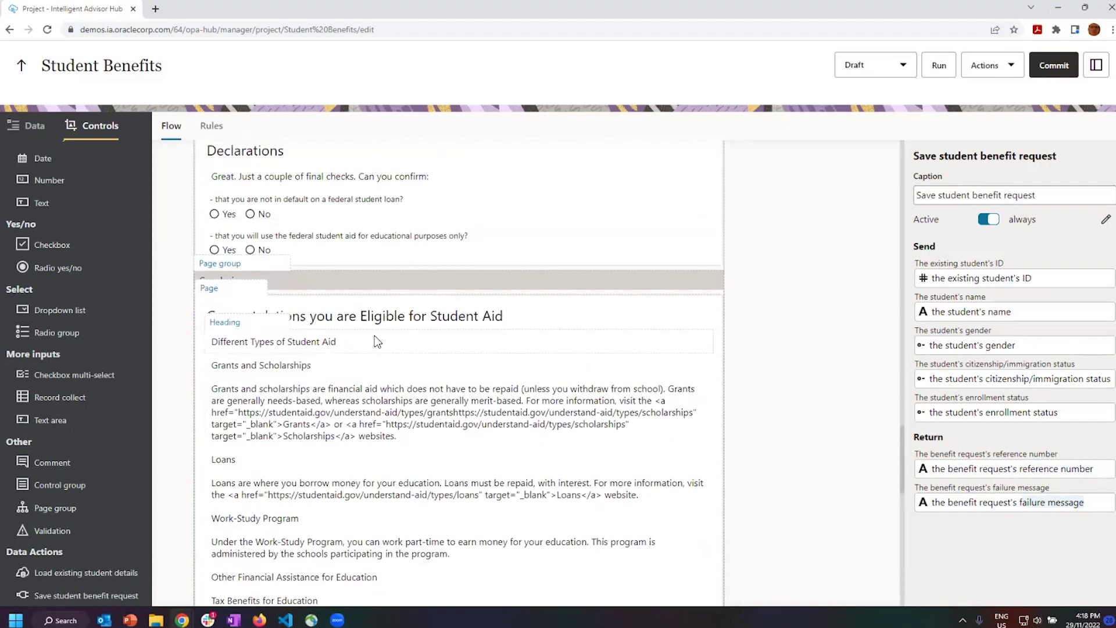
{"action": "scroll", "coordinate": [381, 341], "scroll_direction": "up", "scroll_amount": 15}
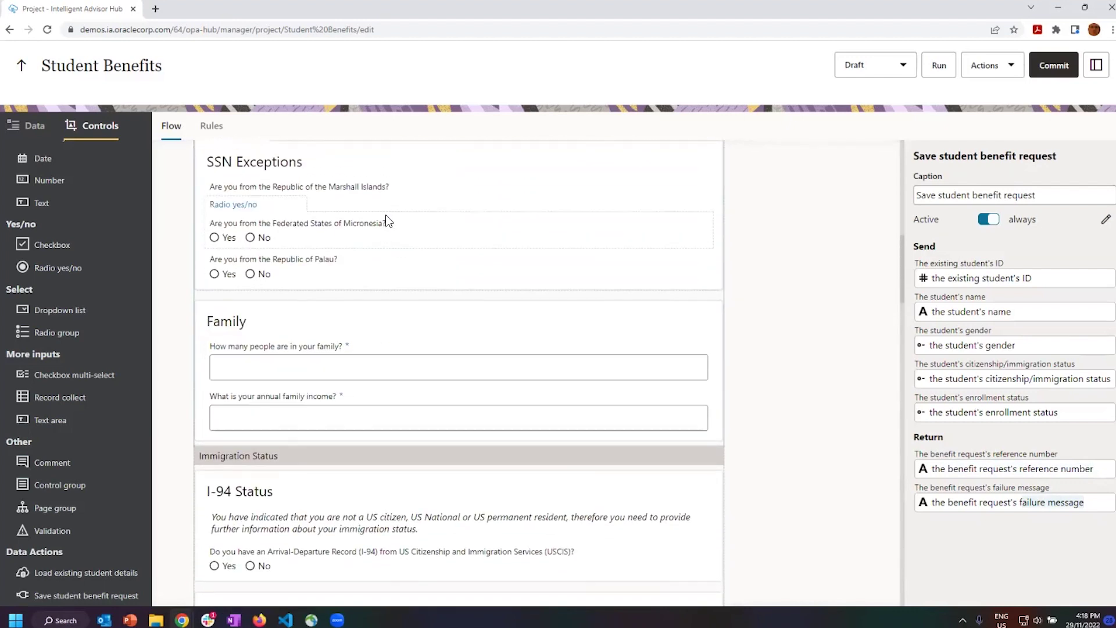
{"action": "scroll", "coordinate": [388, 215], "scroll_direction": "up", "scroll_amount": 5}
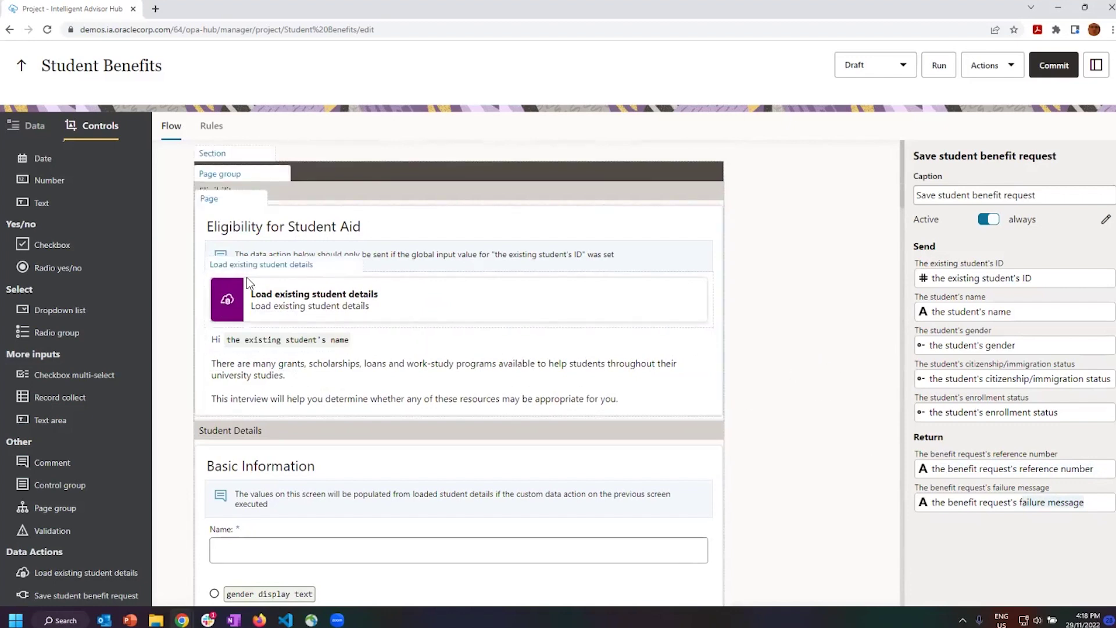
Open the Scheme for Student Benefits flow scheme and review its groups of controls.
{"action": "left_click", "coordinate": [23, 66]}
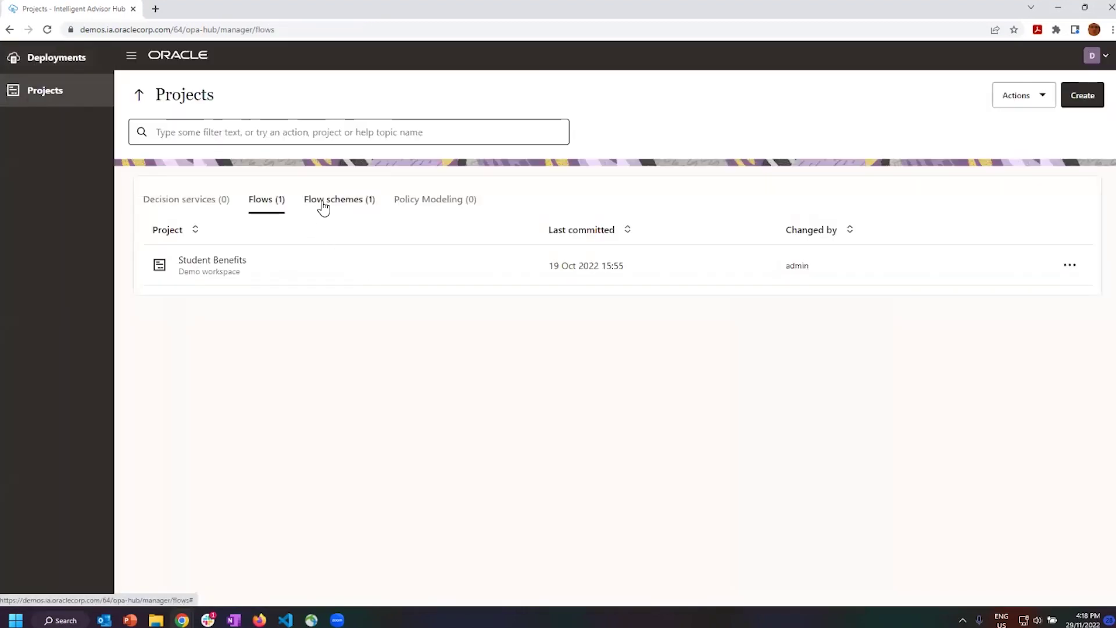
{"action": "left_click", "coordinate": [323, 204]}
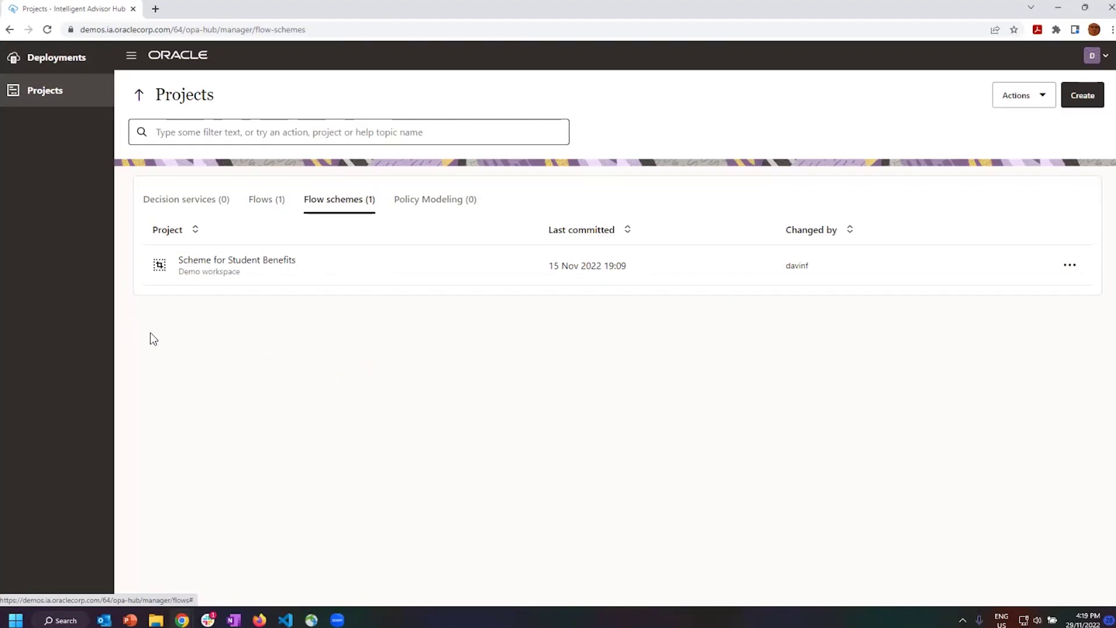
{"action": "left_click", "coordinate": [223, 265]}
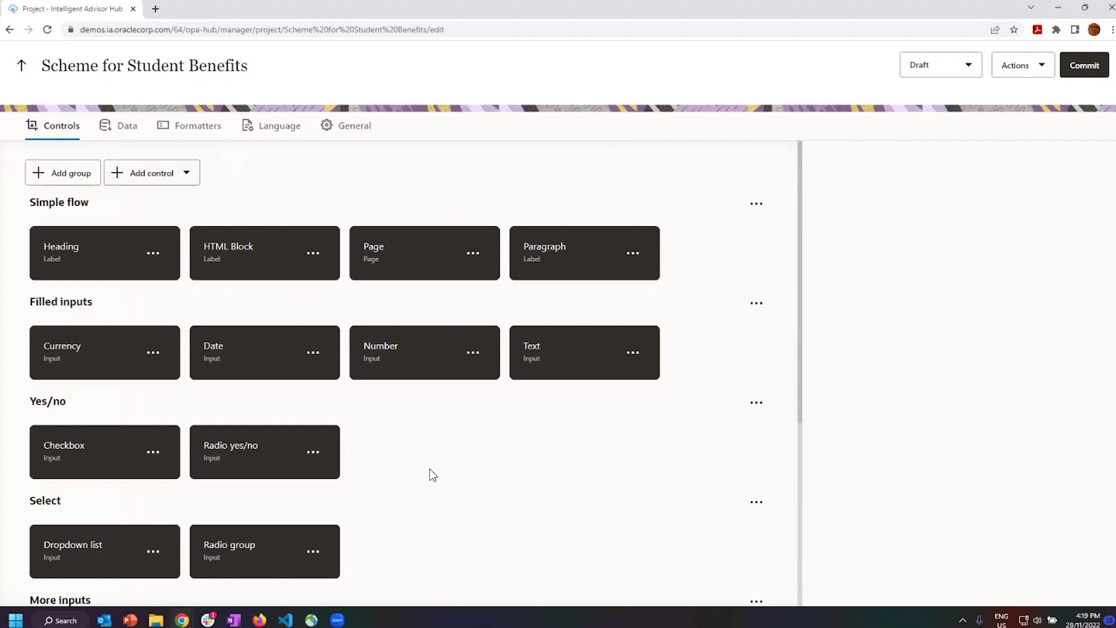
{"action": "scroll", "coordinate": [150, 249], "scroll_direction": "down", "scroll_amount": 5}
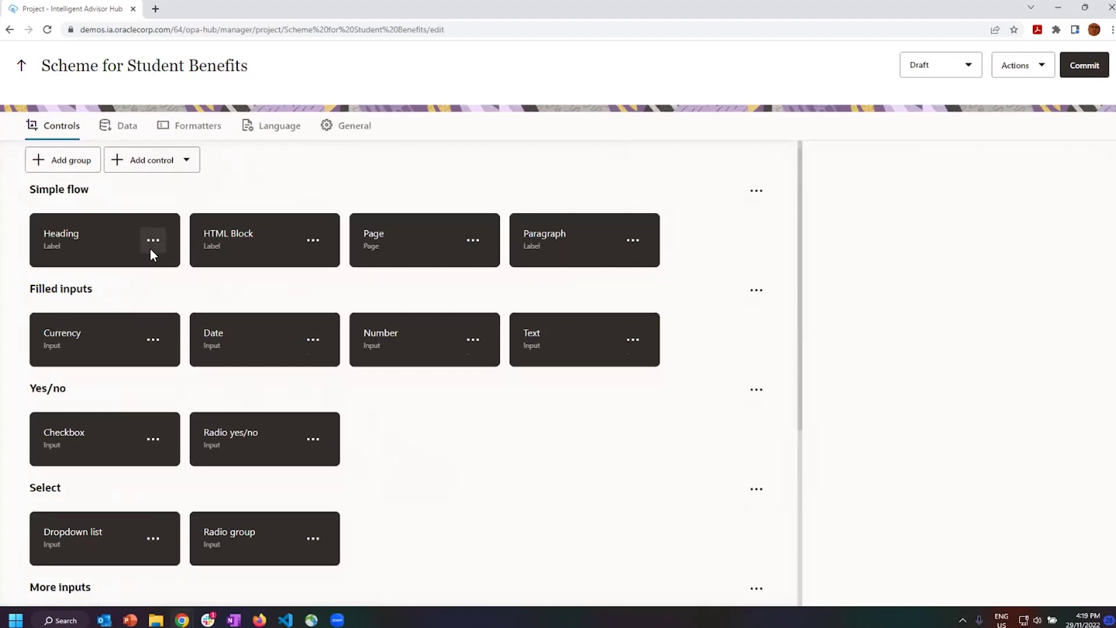
{"action": "scroll", "coordinate": [349, 291], "scroll_direction": "down", "scroll_amount": 1}
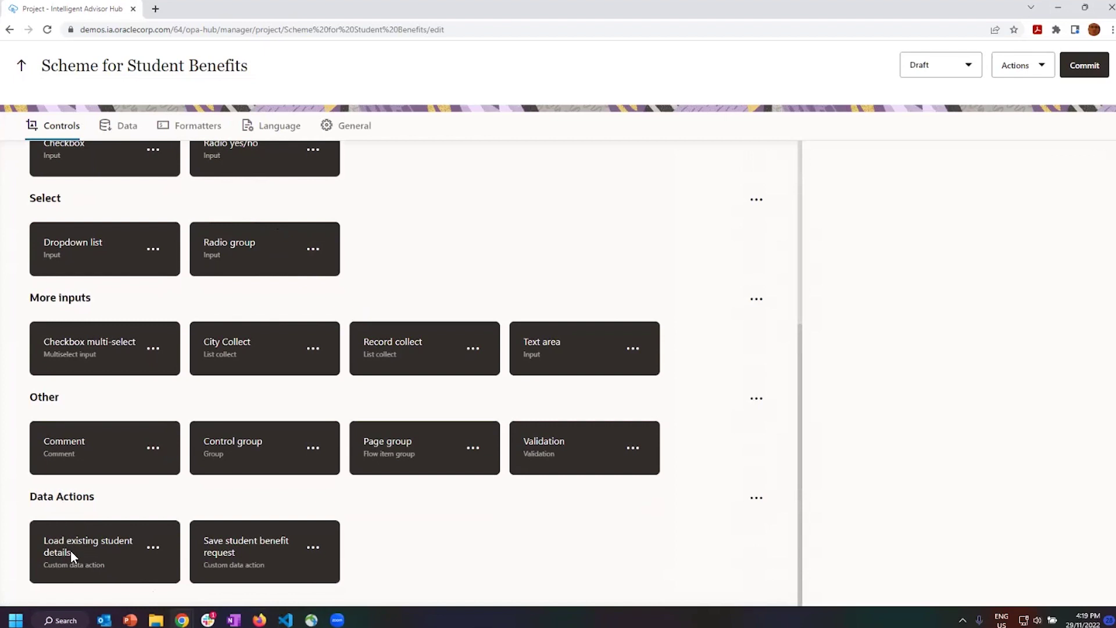
Inspect the send and return properties of the scheme's Load existing student details and Save student benefit request data actions.
{"action": "left_click", "coordinate": [83, 532]}
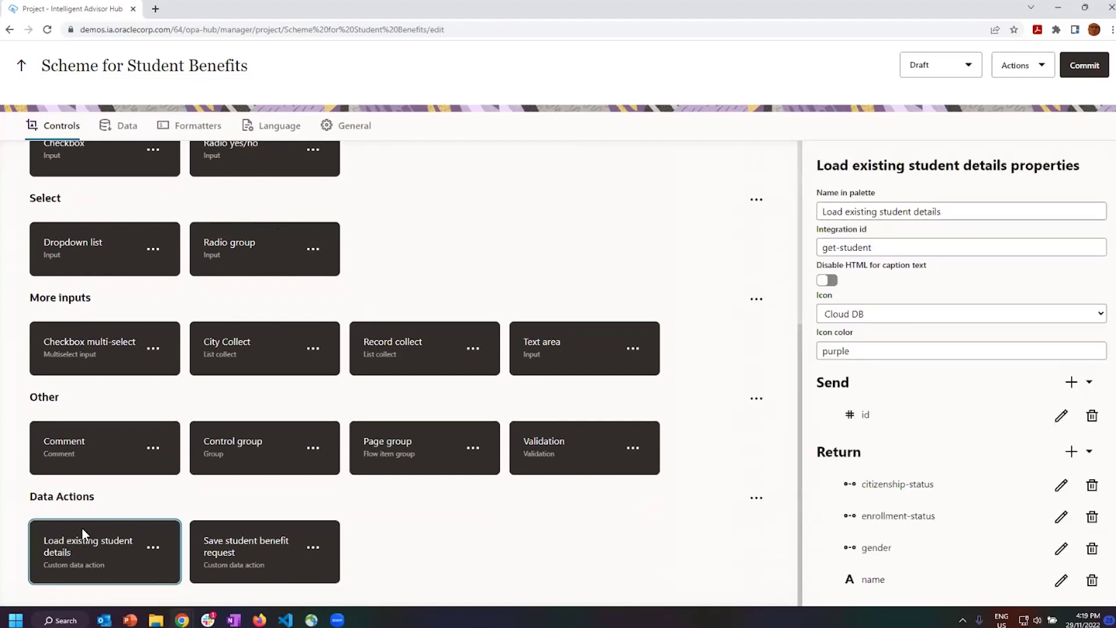
{"action": "left_click", "coordinate": [248, 527]}
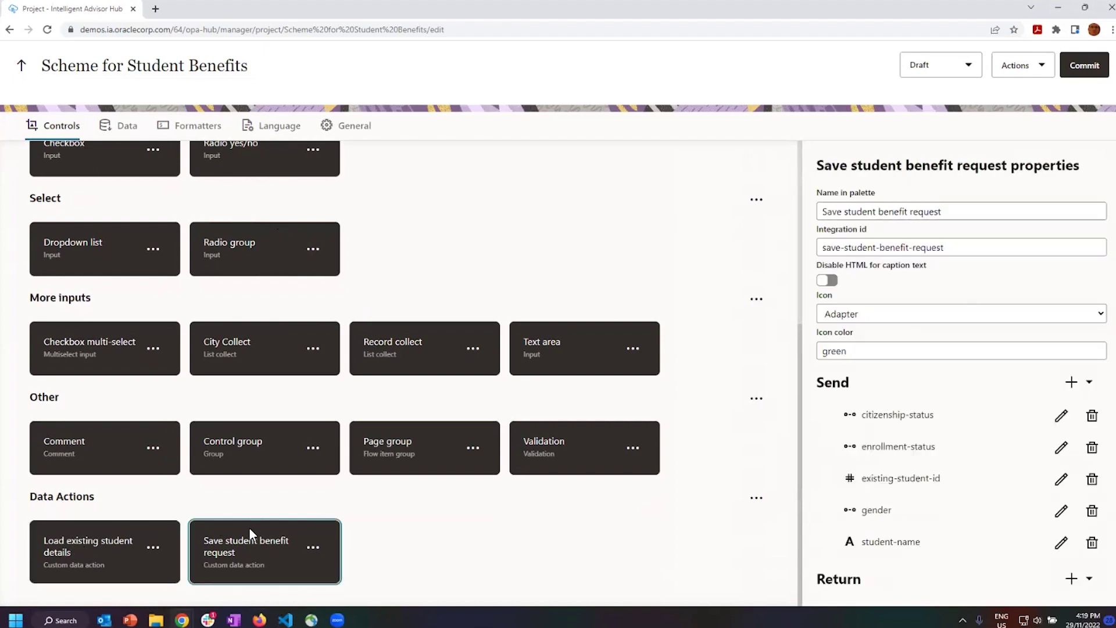
{"action": "scroll", "coordinate": [352, 217], "scroll_direction": "up", "scroll_amount": 1}
{"action": "scroll", "coordinate": [351, 217], "scroll_direction": "up", "scroll_amount": 5}
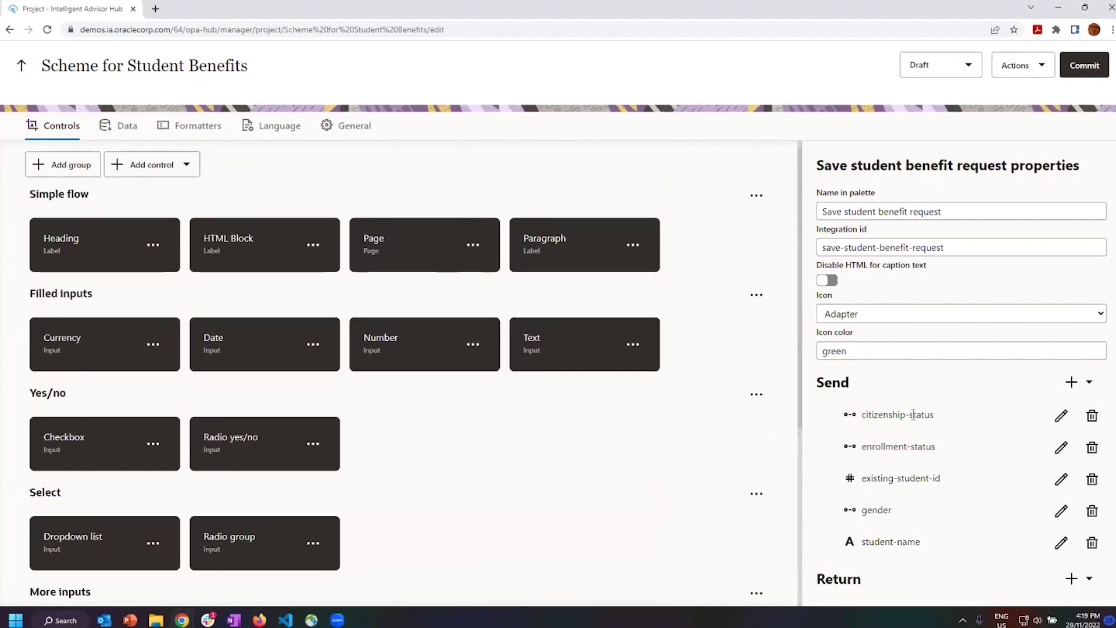
{"action": "scroll", "coordinate": [898, 282], "scroll_direction": "down", "scroll_amount": 2}
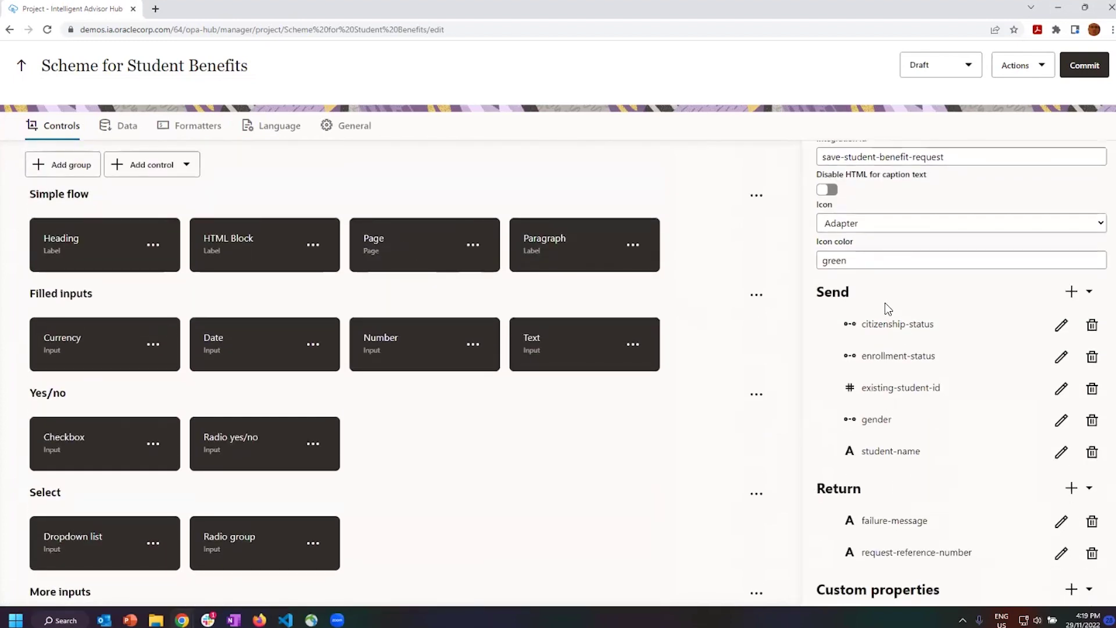
{"action": "scroll", "coordinate": [183, 281], "scroll_direction": "up", "scroll_amount": 1}
Examine the scheme's data definitions, expanding defined-citizenship-statuses and defined-genders.
{"action": "left_click", "coordinate": [129, 128]}
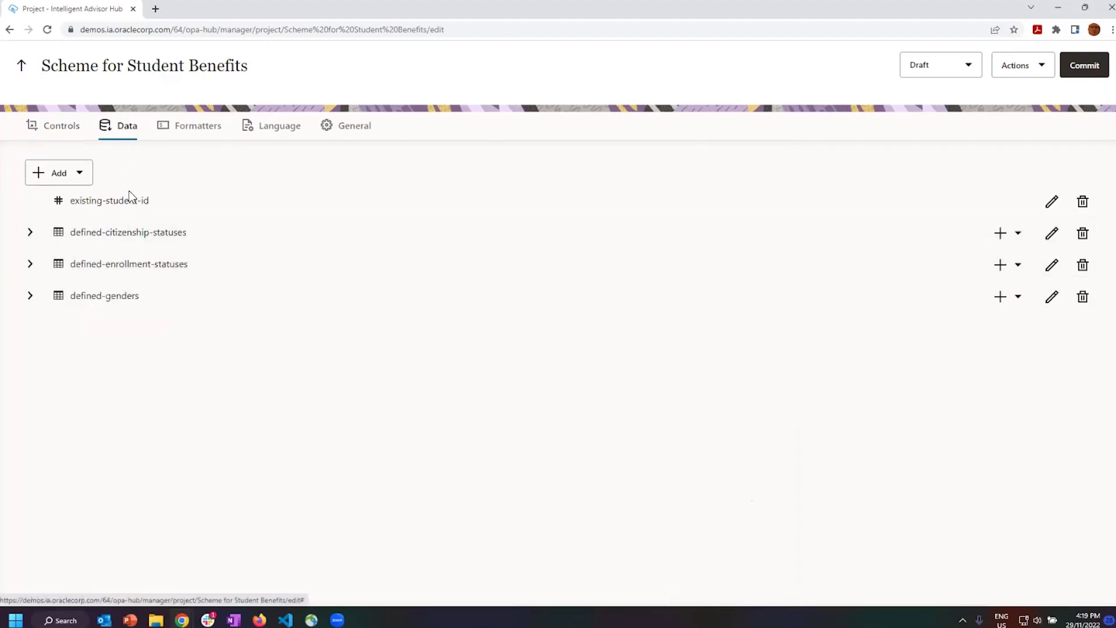
{"action": "left_click", "coordinate": [31, 233]}
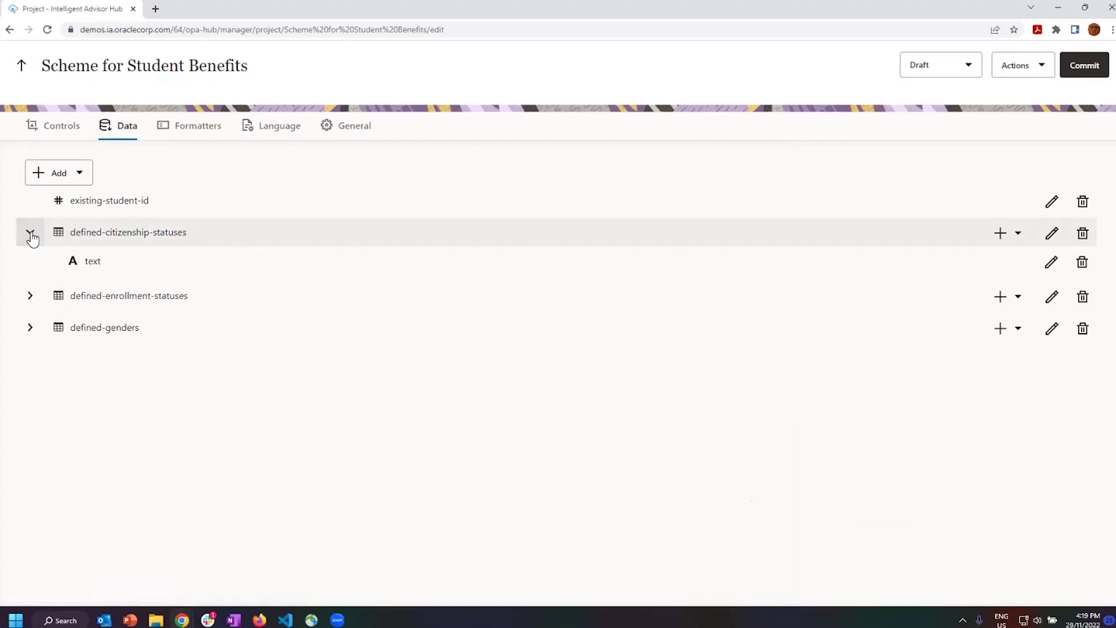
{"action": "left_click", "coordinate": [31, 327]}
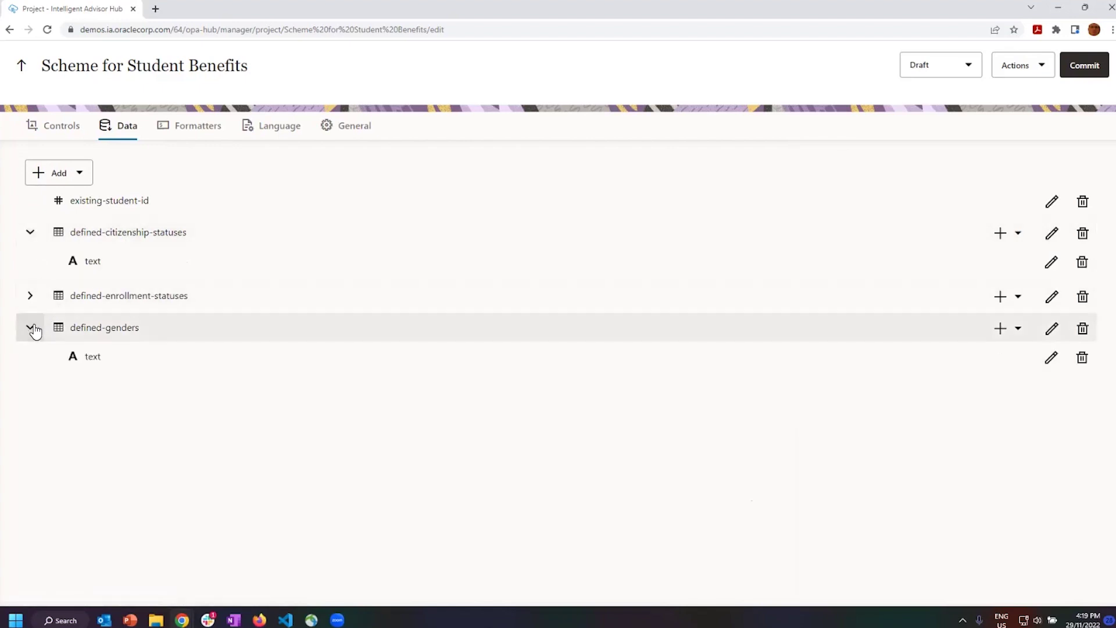
{"action": "left_click", "coordinate": [75, 335]}
{"action": "left_click", "coordinate": [104, 335]}
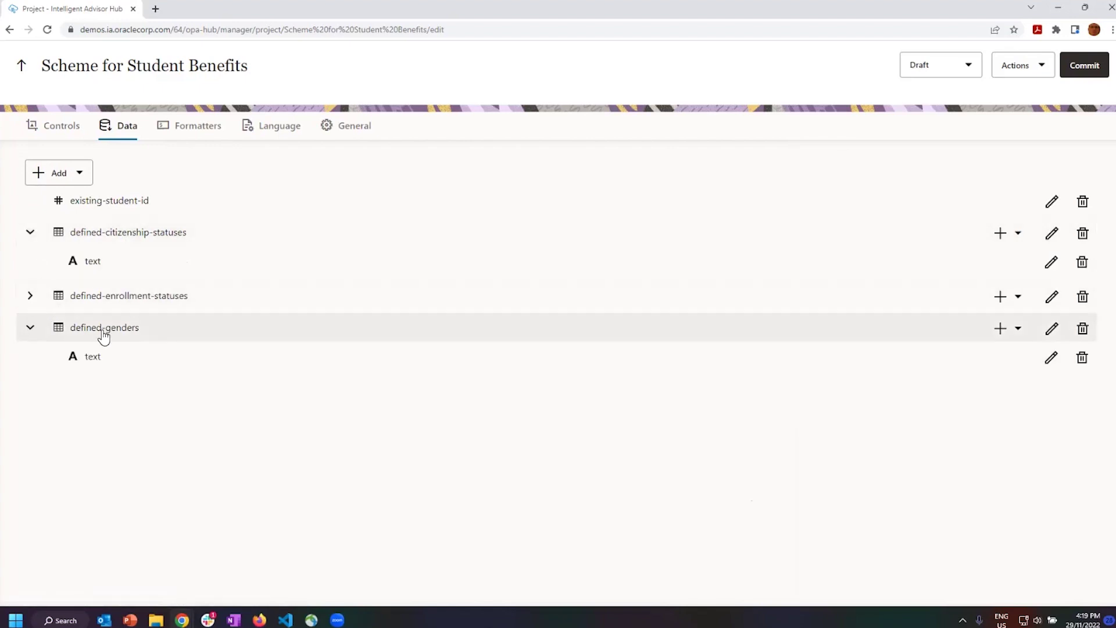
{"action": "left_click", "coordinate": [105, 329]}
{"action": "left_click", "coordinate": [105, 329]}
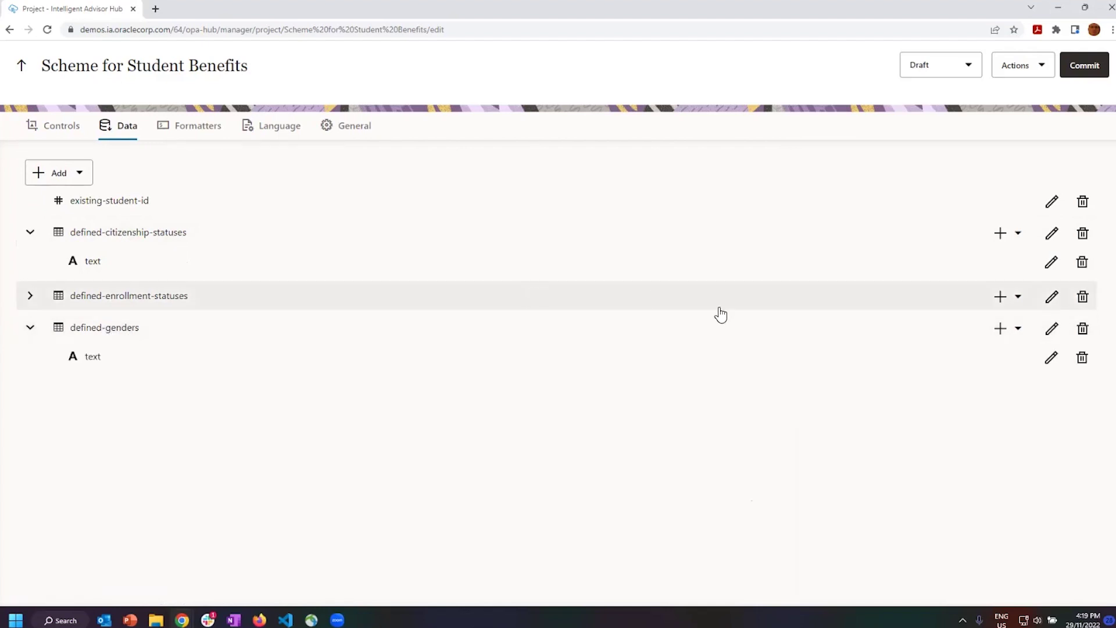
Expand defined-enrollment-statuses, inspect its property settings and named records for rule authors, and leave without changing them.
{"action": "left_click", "coordinate": [126, 304]}
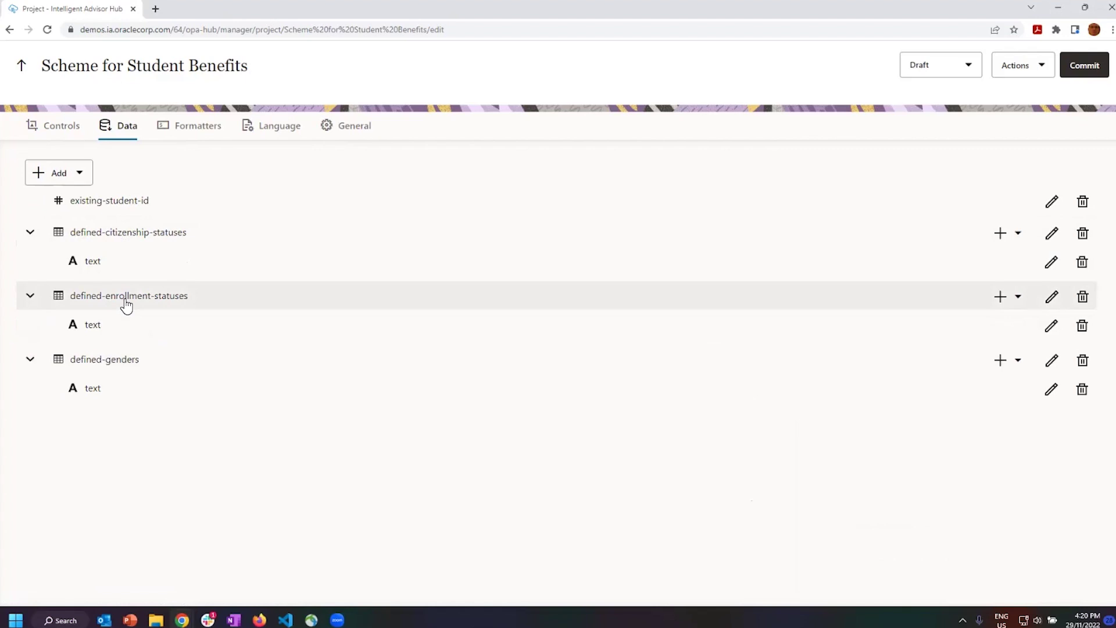
{"action": "double_click", "coordinate": [126, 305]}
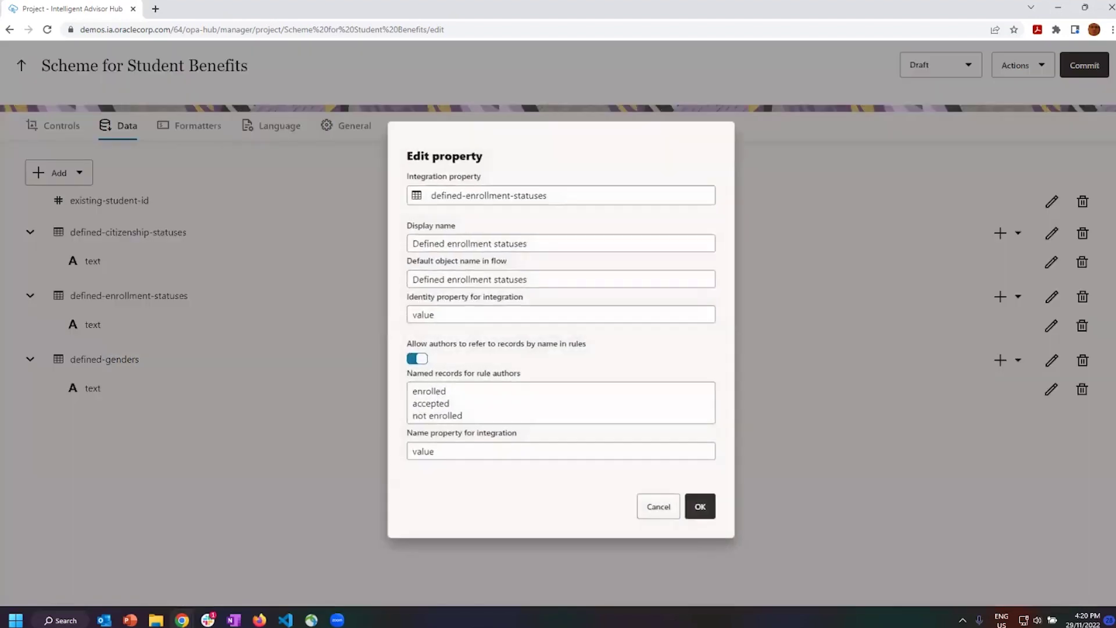
{"action": "left_click", "coordinate": [429, 391]}
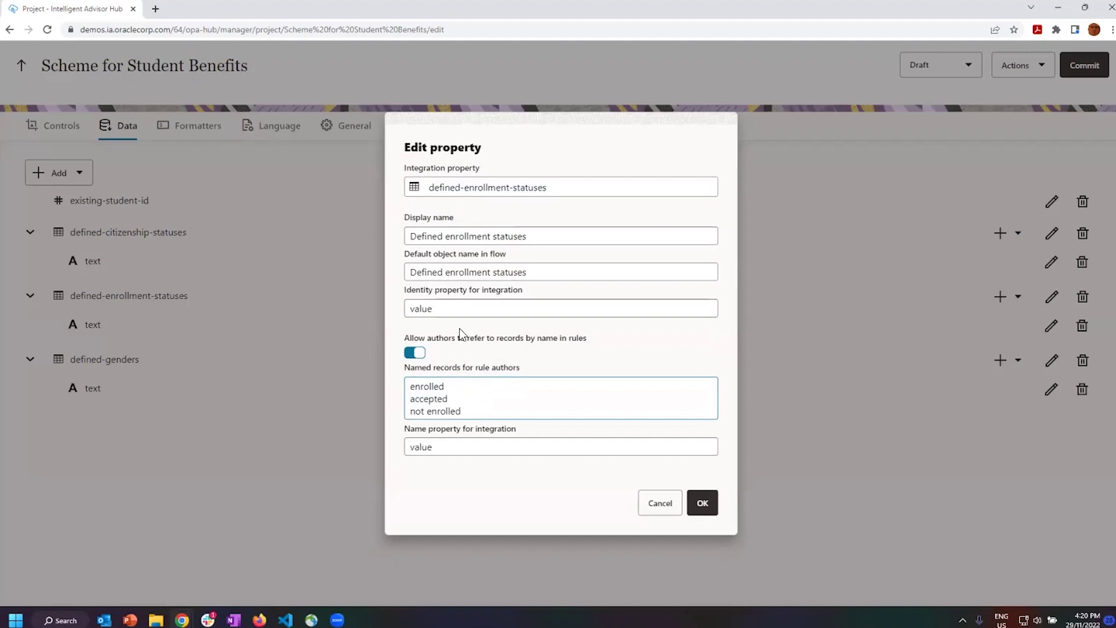
{"action": "left_click", "coordinate": [665, 510]}
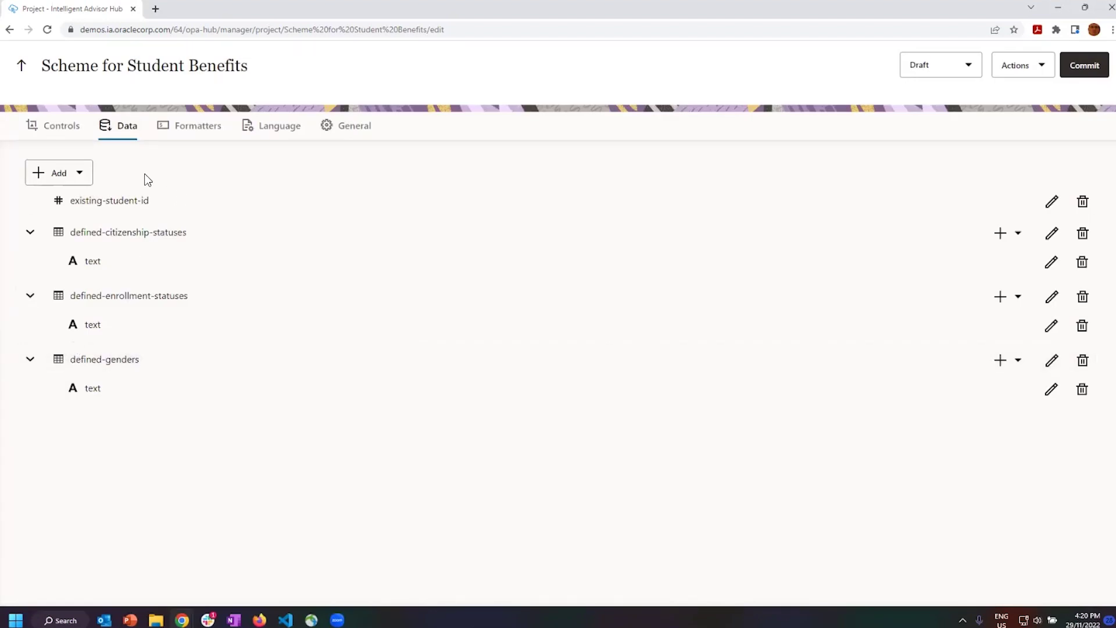
Review the list of controls in the scheme once more.
{"action": "left_click", "coordinate": [58, 134]}
{"action": "scroll", "coordinate": [298, 456], "scroll_direction": "down", "scroll_amount": 4}
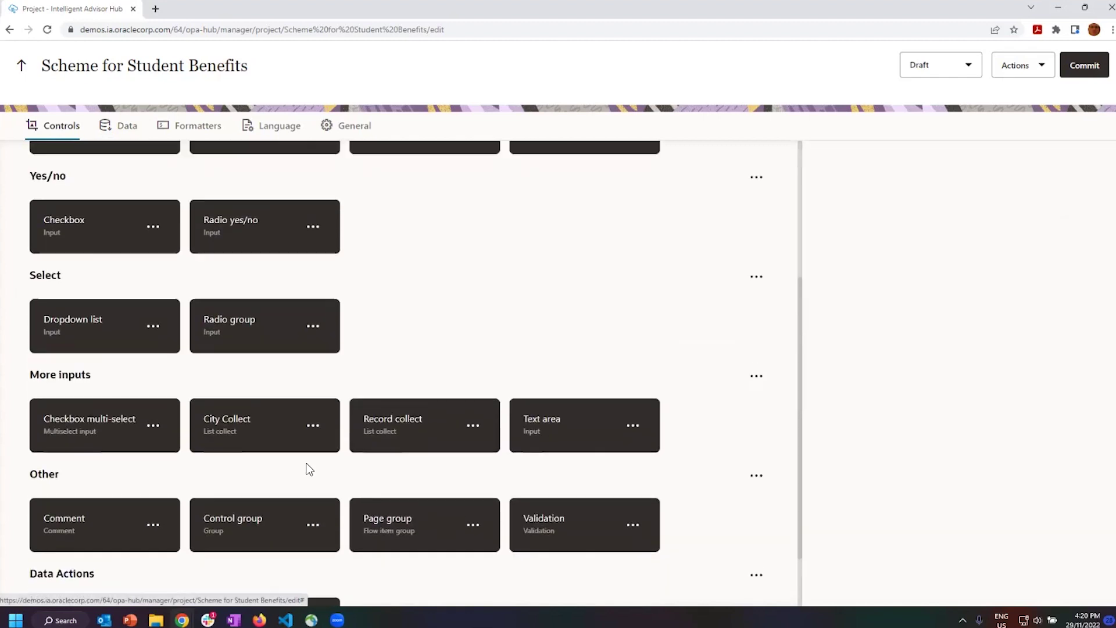
{"action": "scroll", "coordinate": [307, 469], "scroll_direction": "up", "scroll_amount": 4}
Return to the projects list, look at the scheme templates for a new flow scheme, including Chatbot interview, and cancel the creation.
{"action": "left_click", "coordinate": [21, 67]}
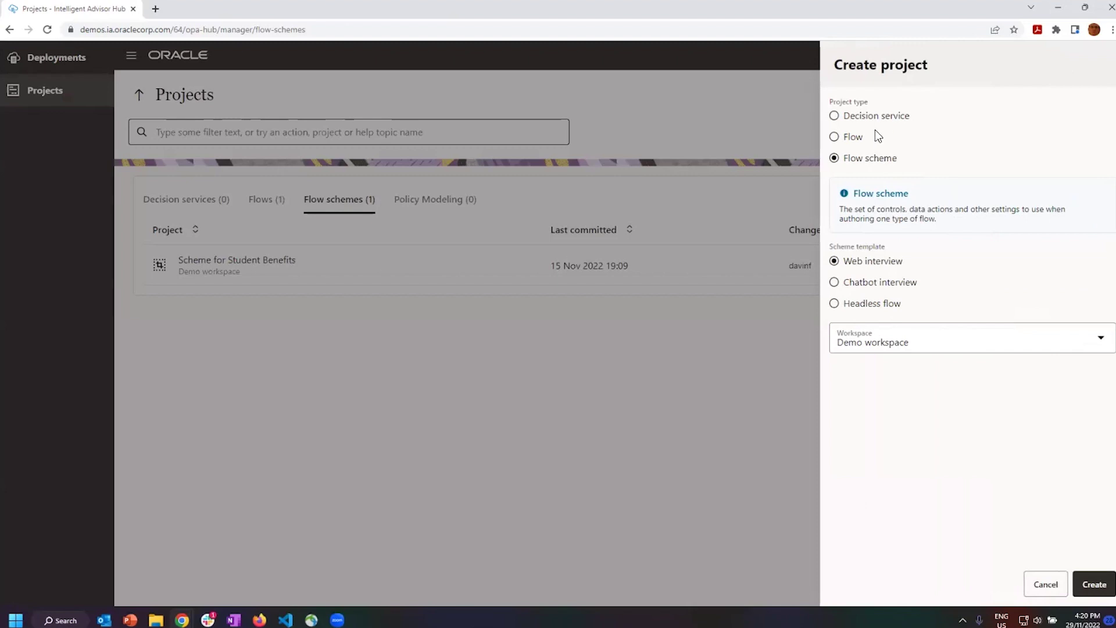
{"action": "left_click", "coordinate": [836, 283]}
{"action": "left_click", "coordinate": [1046, 584]}
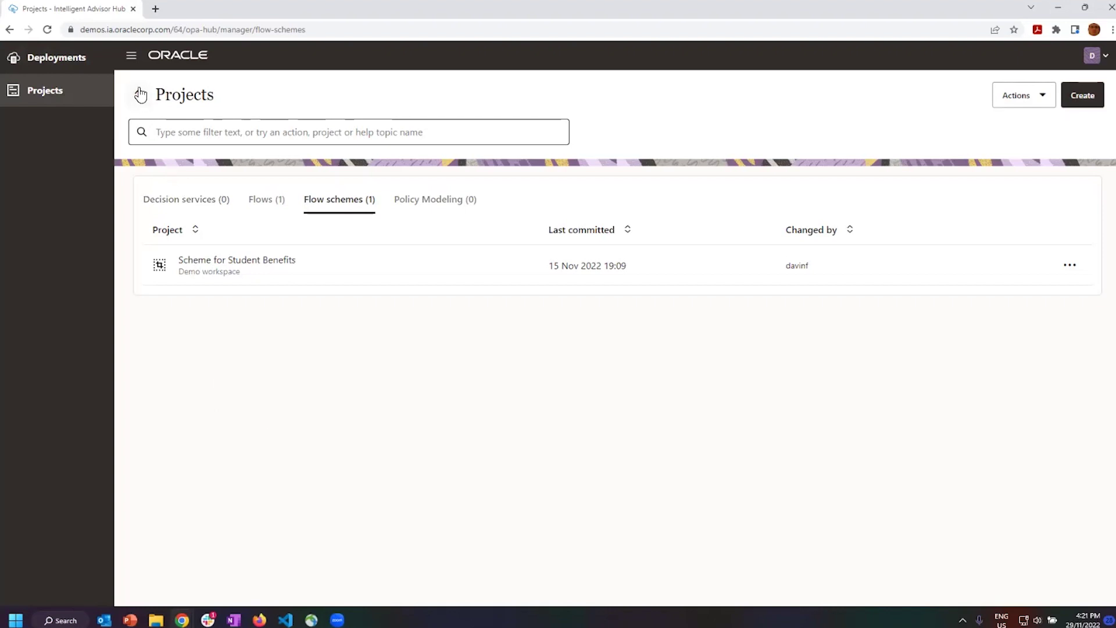
{"action": "left_click", "coordinate": [266, 200]}
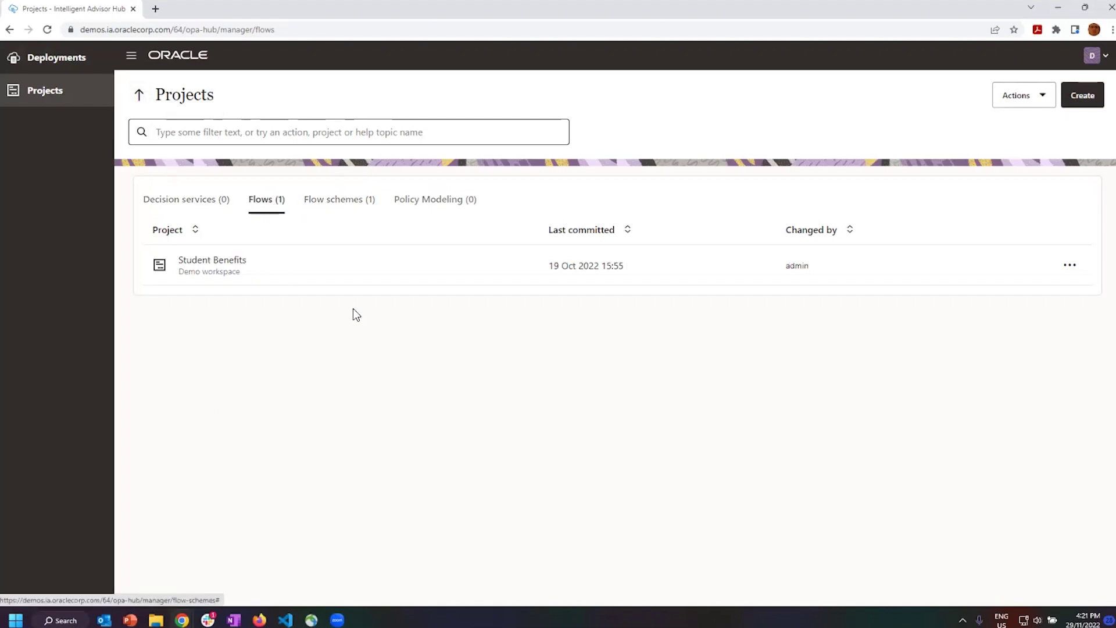
{"action": "left_click", "coordinate": [195, 257]}
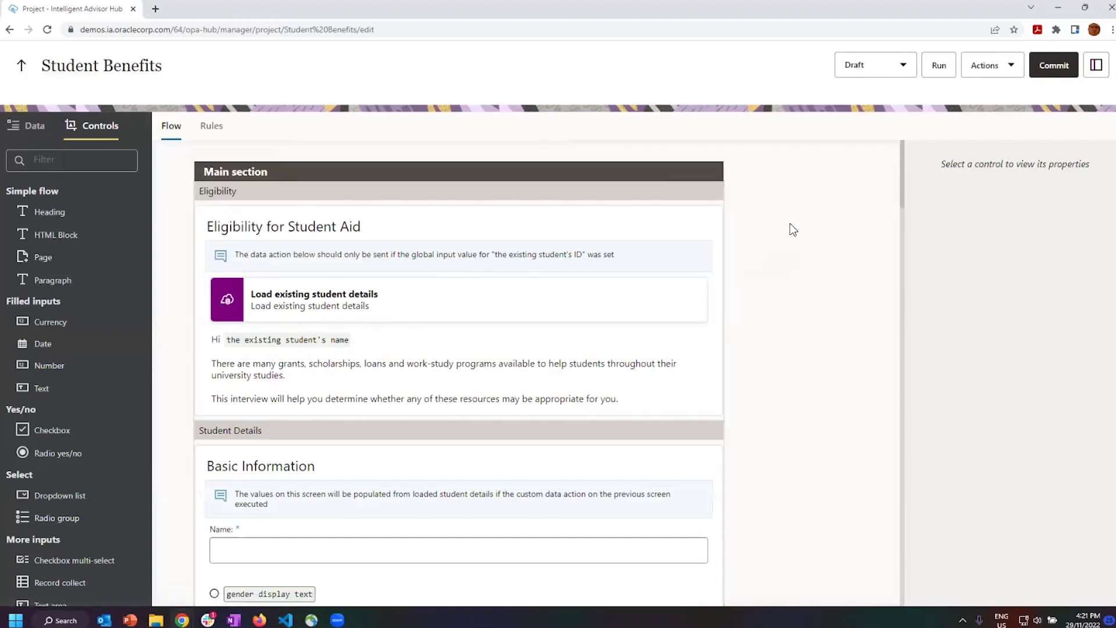
{"action": "left_click", "coordinate": [22, 65]}
Reopen the Scheme for Student Benefits and examine the Debug URL in its general settings.
{"action": "left_click", "coordinate": [337, 198]}
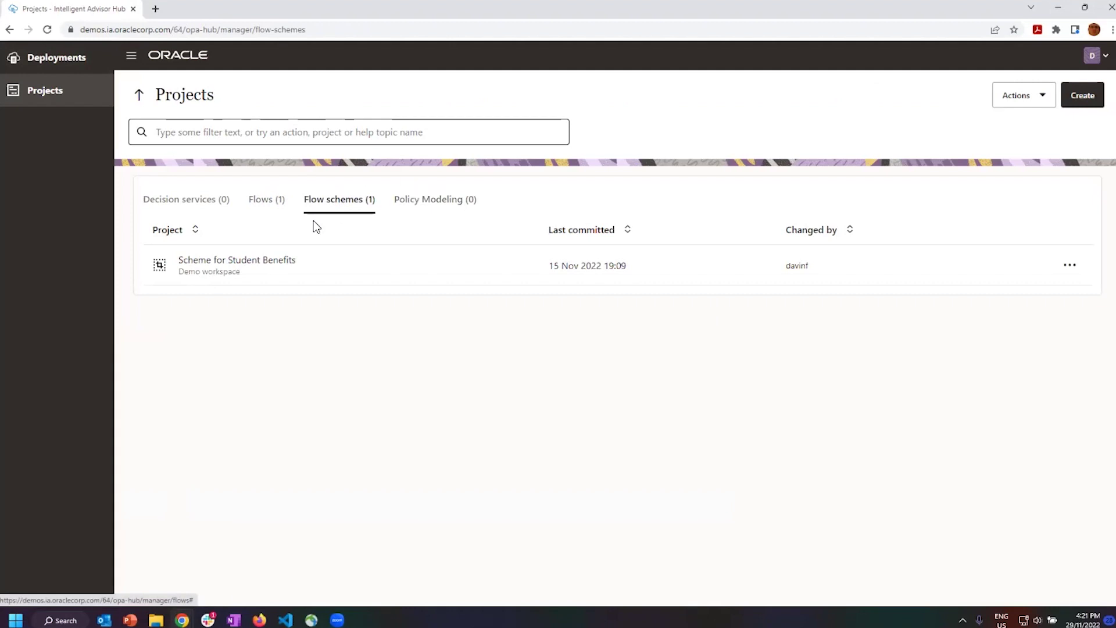
{"action": "left_click", "coordinate": [234, 260]}
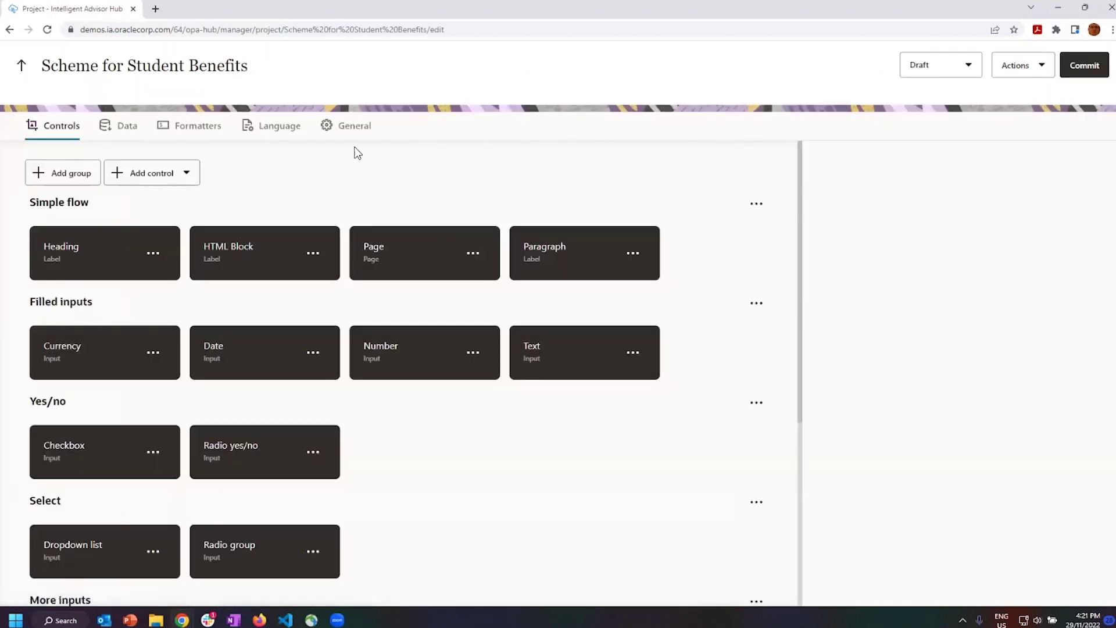
{"action": "left_click", "coordinate": [350, 127]}
{"action": "left_click_drag", "start_coordinate": [30, 222], "coordinate": [121, 221]}
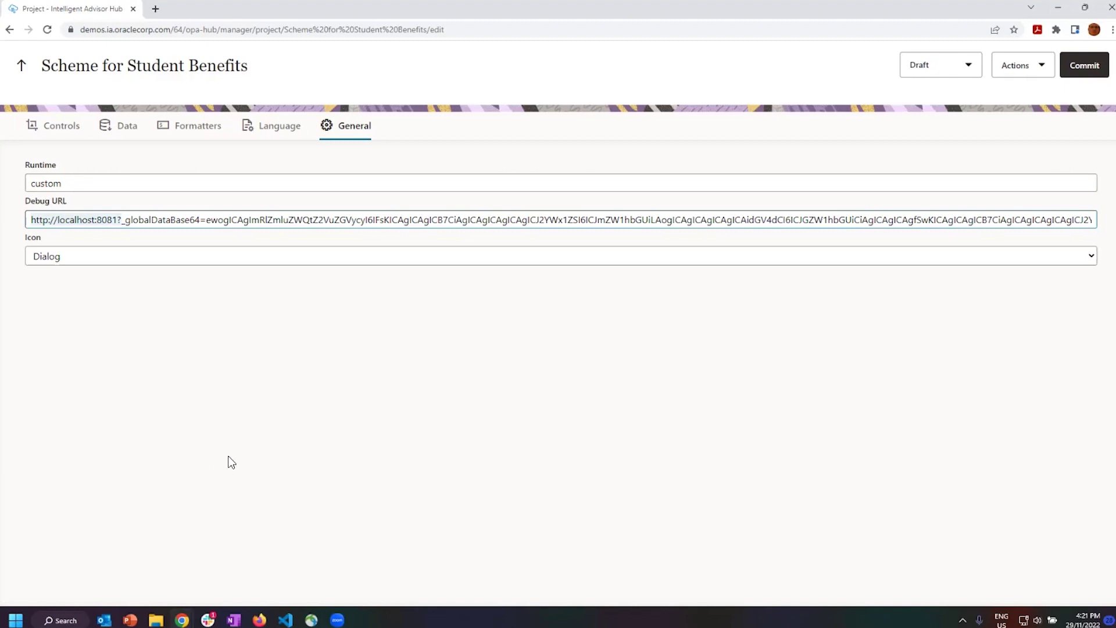
{"action": "left_click", "coordinate": [121, 221]}
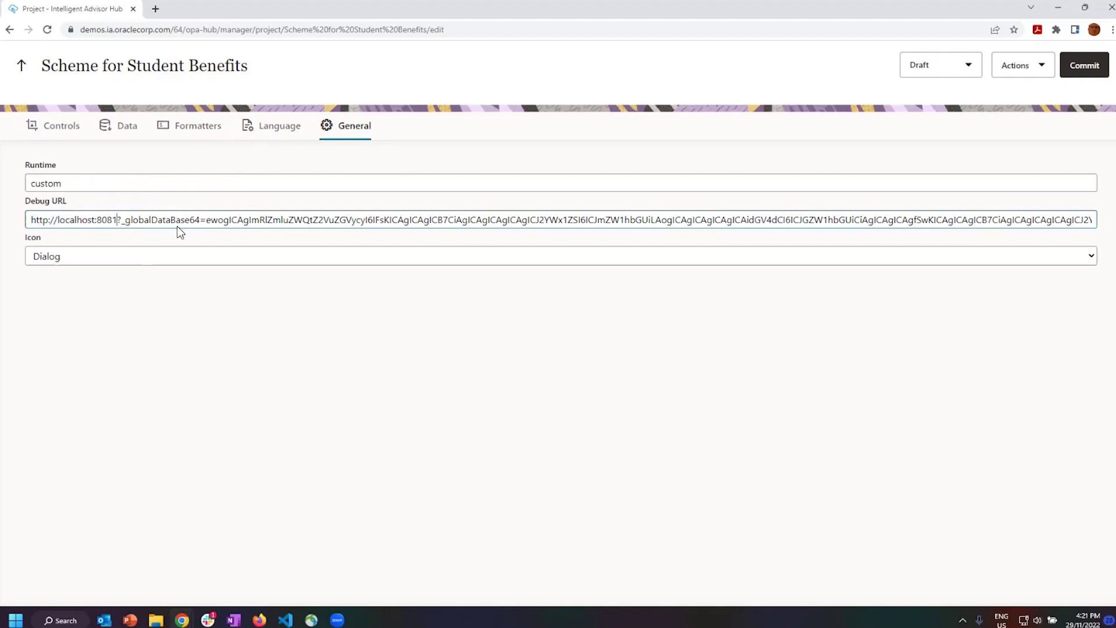
{"action": "left_click_drag", "start_coordinate": [65, 221], "coordinate": [128, 222]}
Return to the Student Benefits flow project and run its draft version.
{"action": "left_click", "coordinate": [24, 68]}
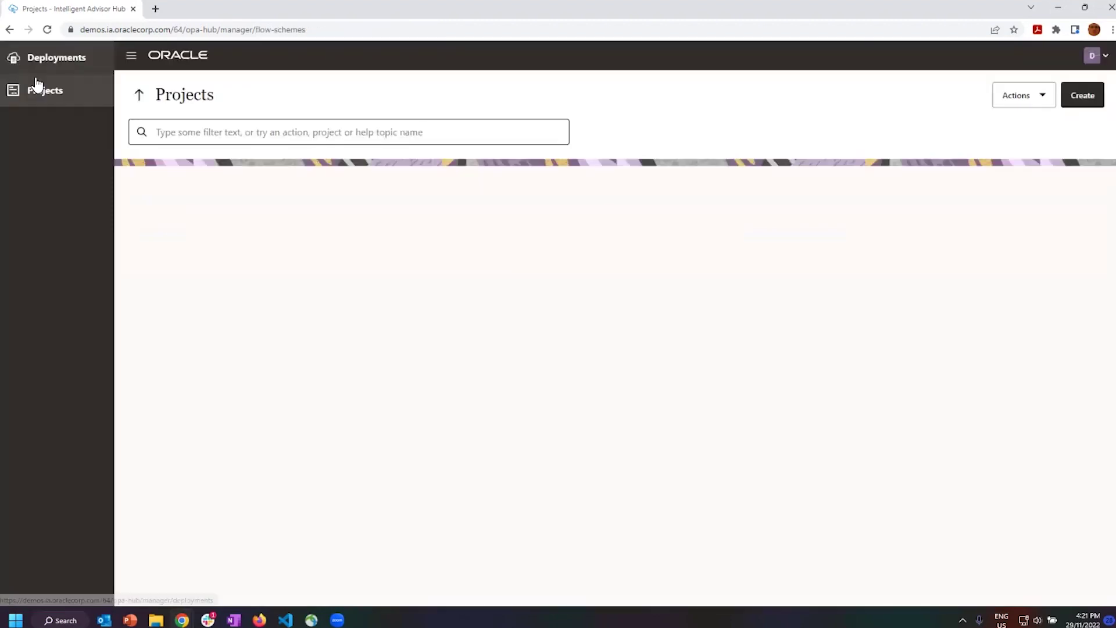
{"action": "left_click", "coordinate": [268, 201]}
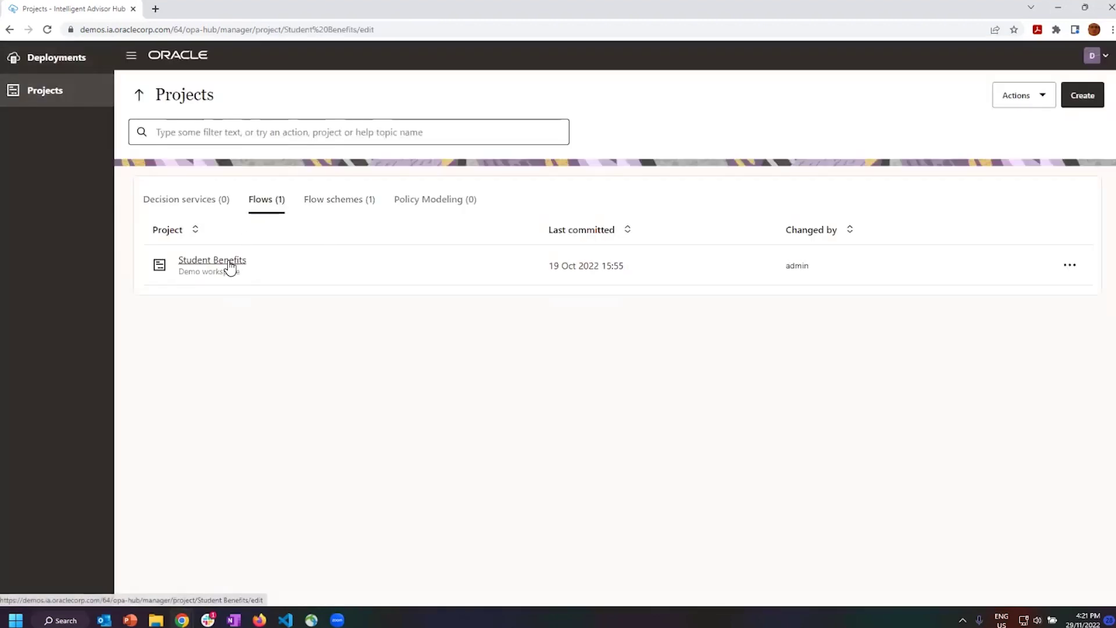
{"action": "left_click", "coordinate": [229, 266]}
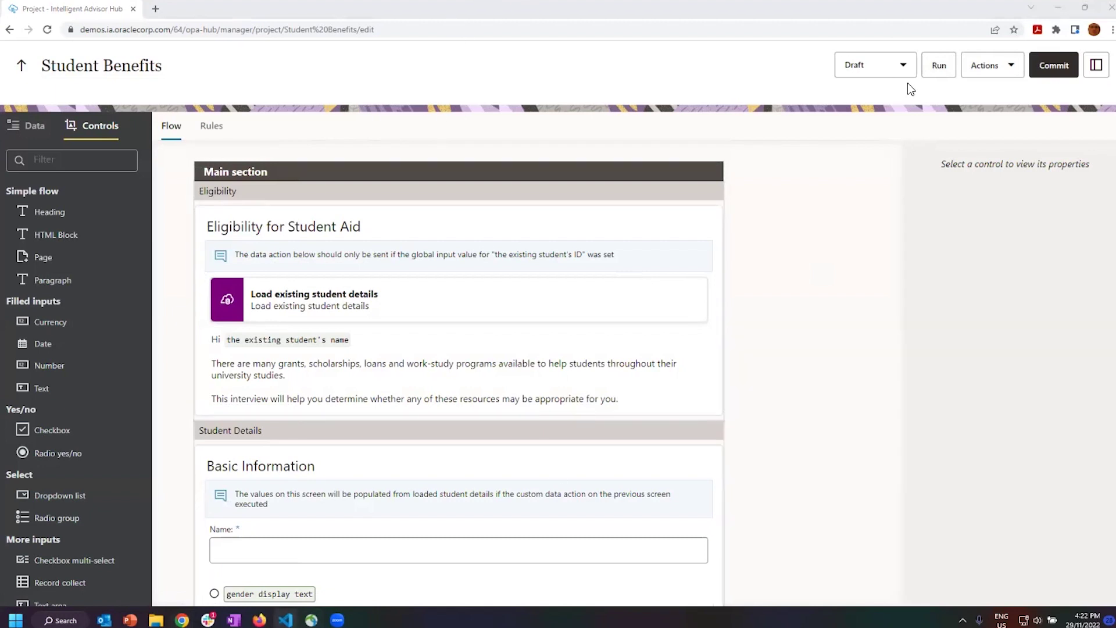
{"action": "left_click", "coordinate": [939, 66]}
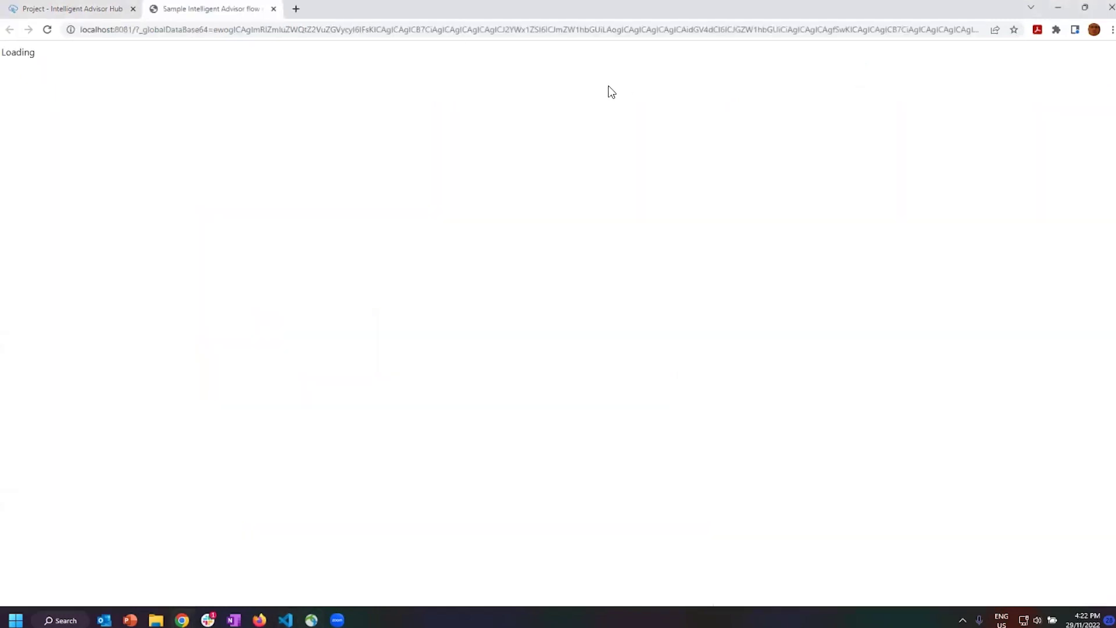
Inspect the localhost:8081 address of the running interview and continue past the Eligibility for Student Aid page.
{"action": "double_click", "coordinate": [135, 30]}
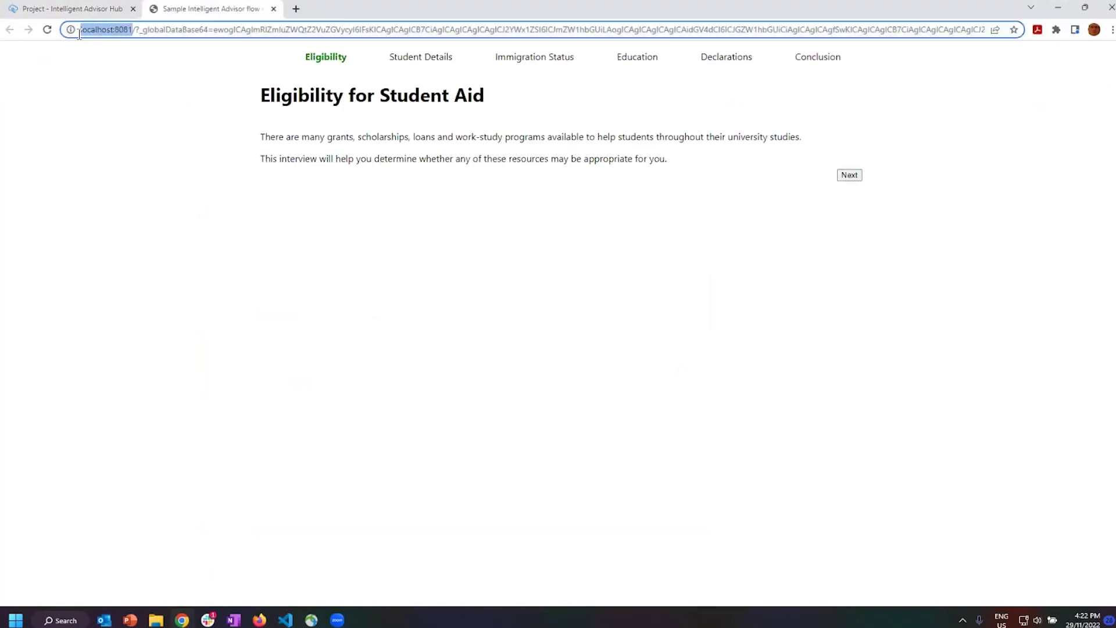
{"action": "left_click", "coordinate": [154, 31]}
{"action": "left_click", "coordinate": [846, 178]}
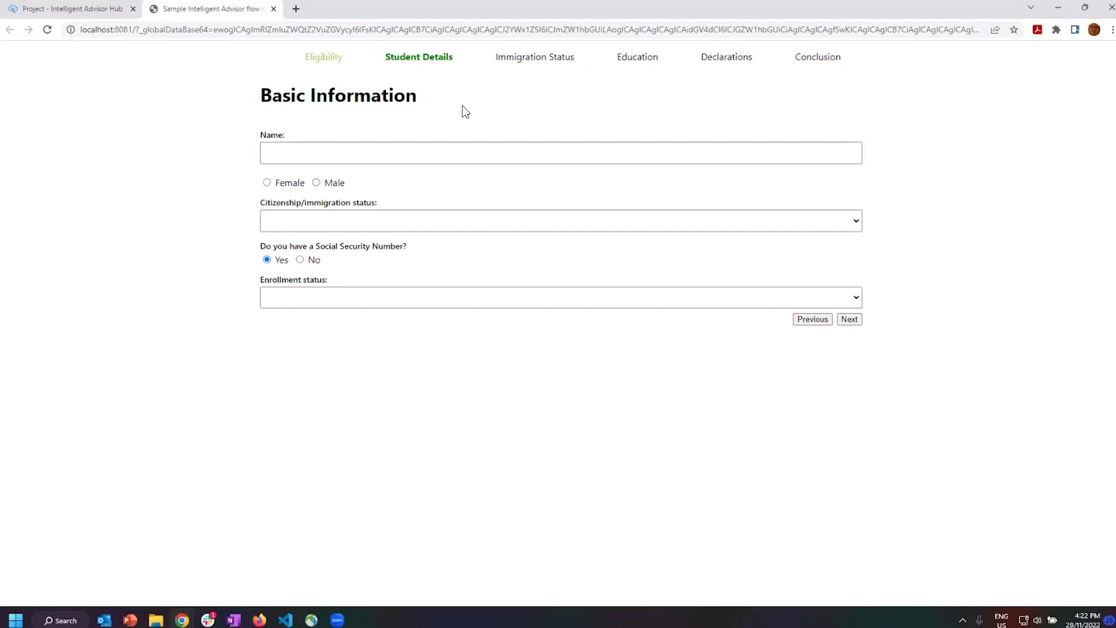
Complete Basic Information with the student's full name, Male, Citizen and Accepted for enrollment, and continue to the Family page.
{"action": "left_click", "coordinate": [306, 156]}
{"action": "left_click", "coordinate": [341, 180]}
{"action": "left_click", "coordinate": [317, 182]}
{"action": "left_click", "coordinate": [327, 219]}
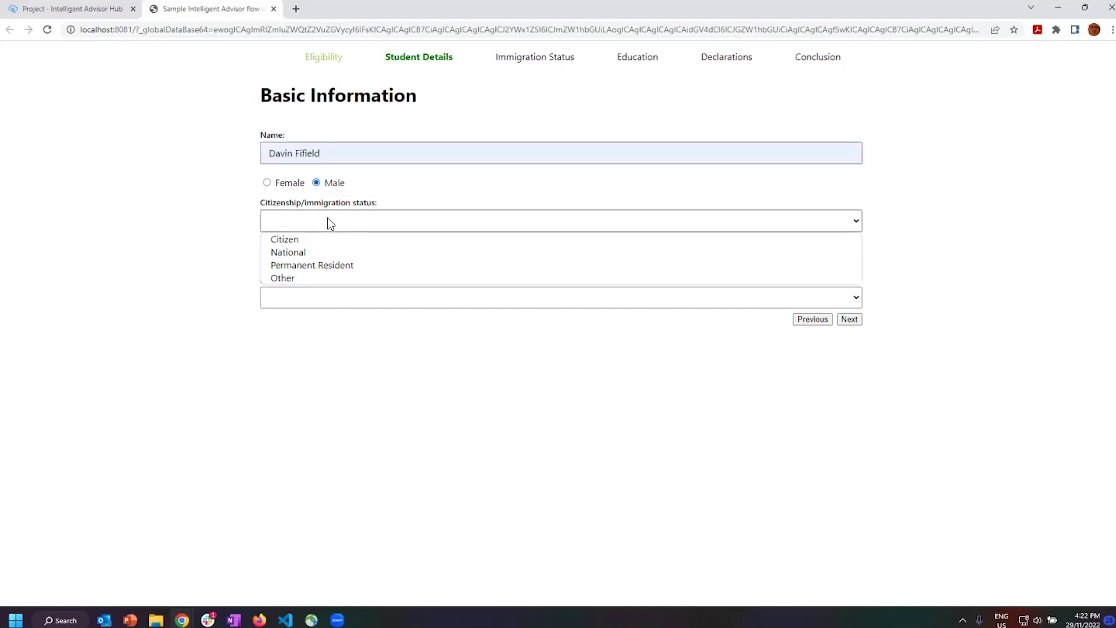
{"action": "left_click", "coordinate": [301, 238]}
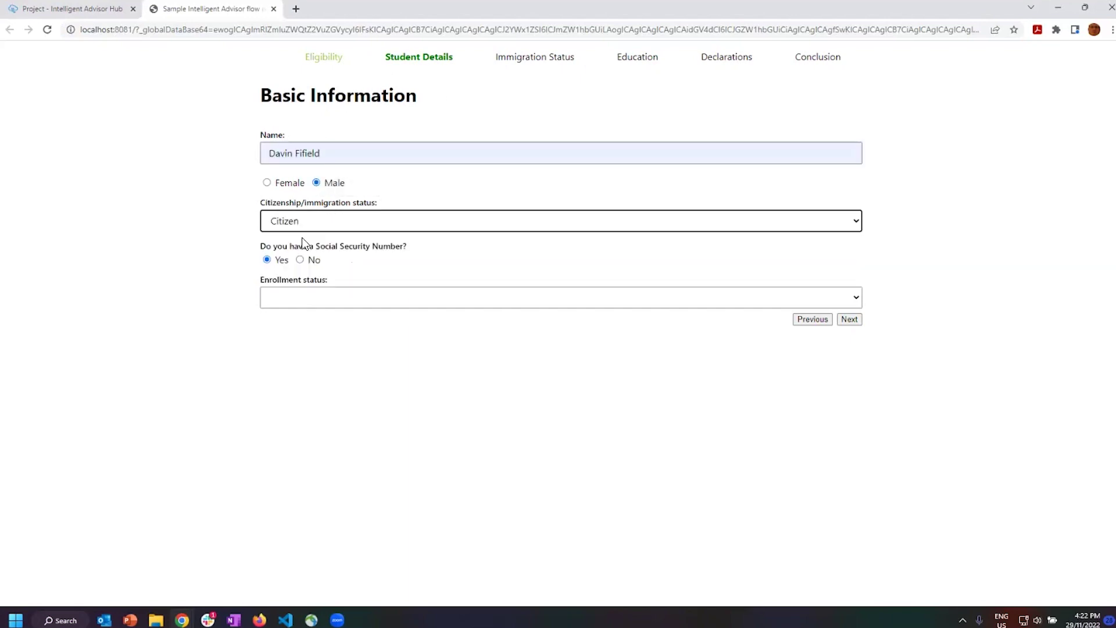
{"action": "left_click", "coordinate": [310, 297]}
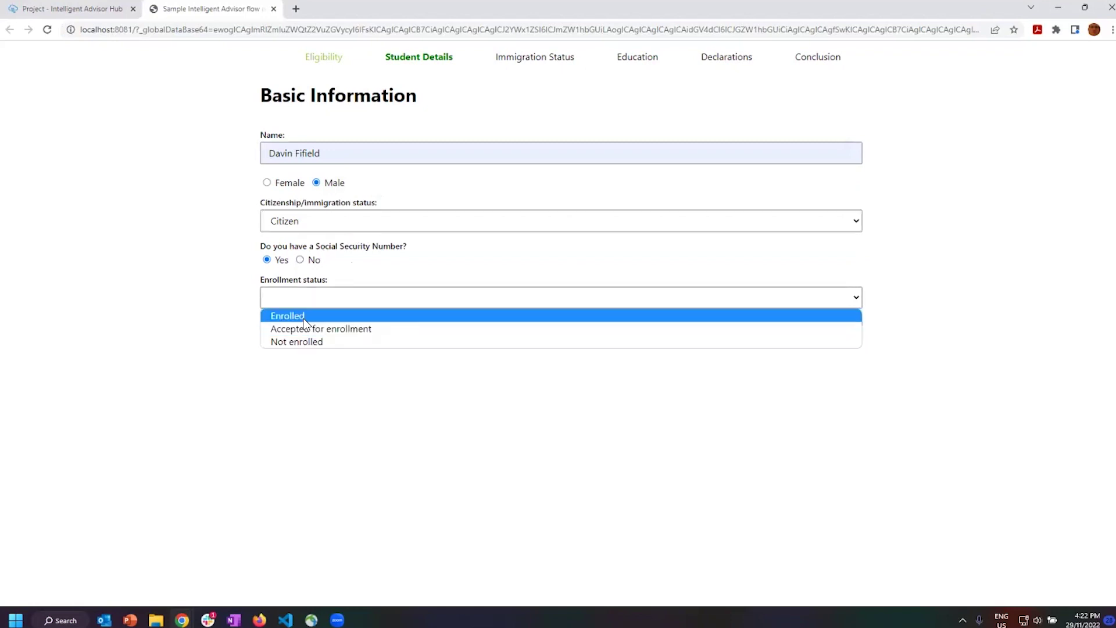
{"action": "left_click", "coordinate": [308, 329]}
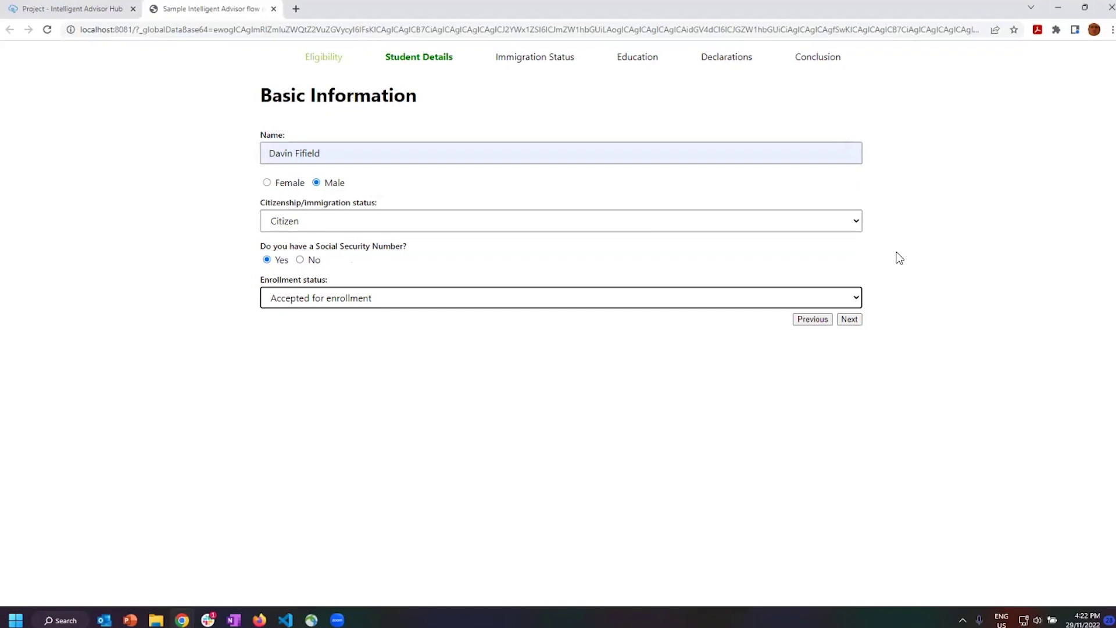
{"action": "left_click", "coordinate": [850, 320]}
Enter 4 family members and an annual family income of 40000, and continue to the Education stage.
{"action": "left_click", "coordinate": [378, 155]}
{"action": "type", "text": "4"}
{"action": "left_click", "coordinate": [363, 199]}
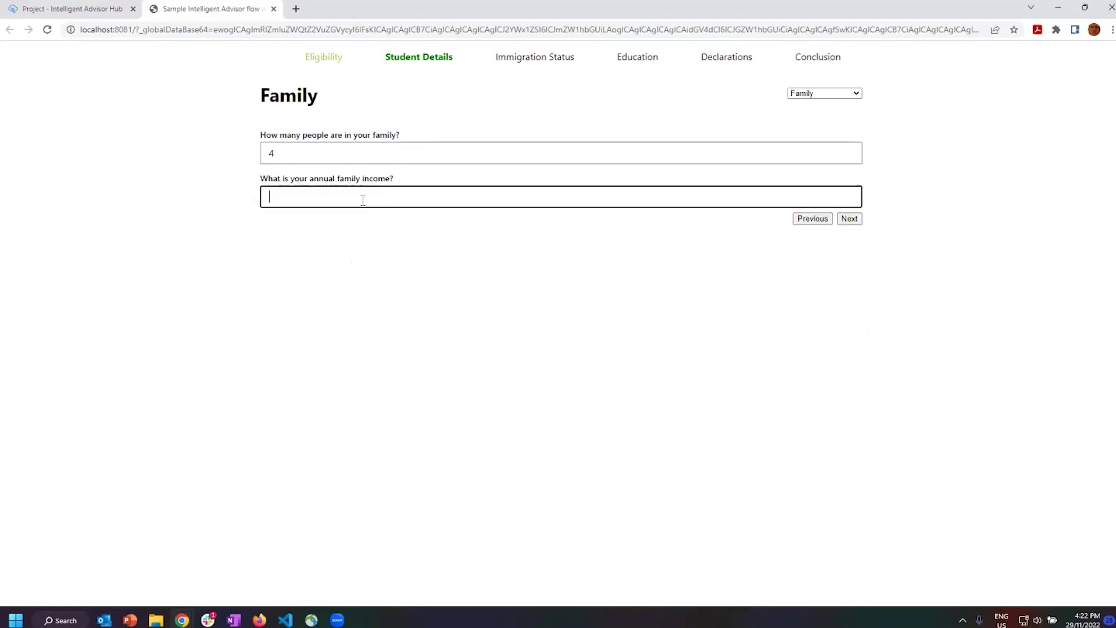
{"action": "type", "text": "40000"}
{"action": "left_click", "coordinate": [848, 220]}
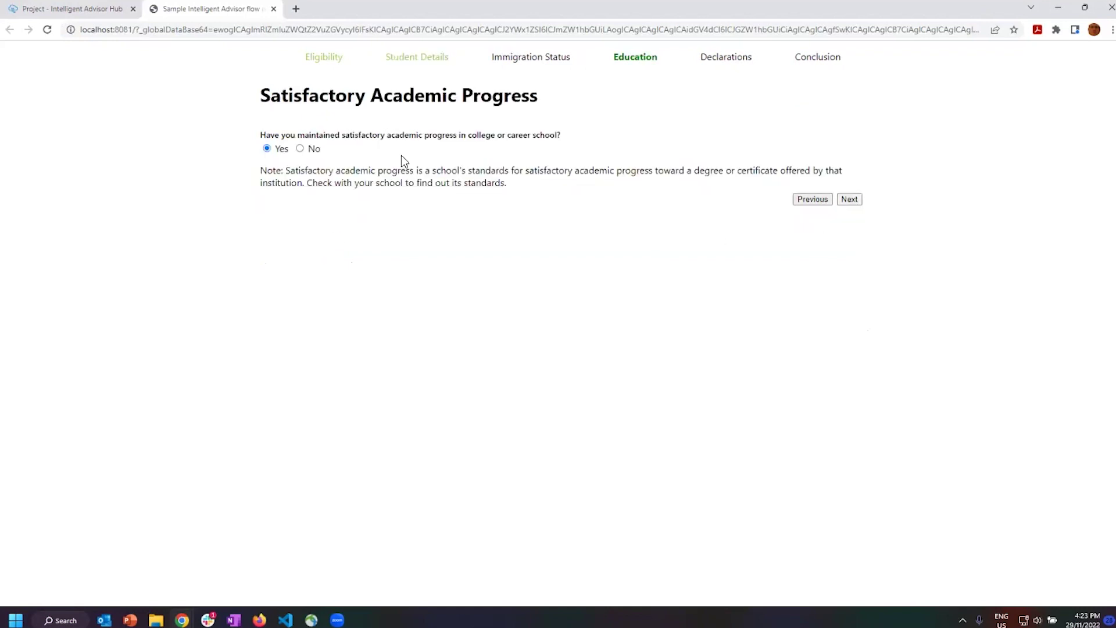
Accept the preset answers on Satisfactory Academic Progress, Previous Education and Declarations, and proceed to the Conclusion page.
{"action": "left_click", "coordinate": [851, 199]}
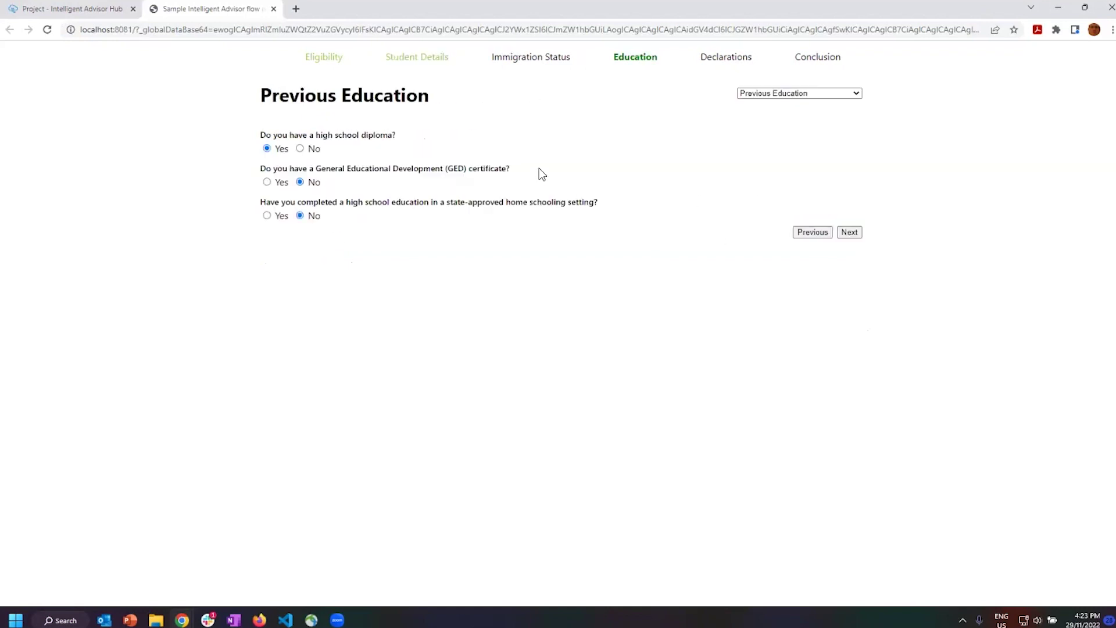
{"action": "left_click", "coordinate": [850, 232]}
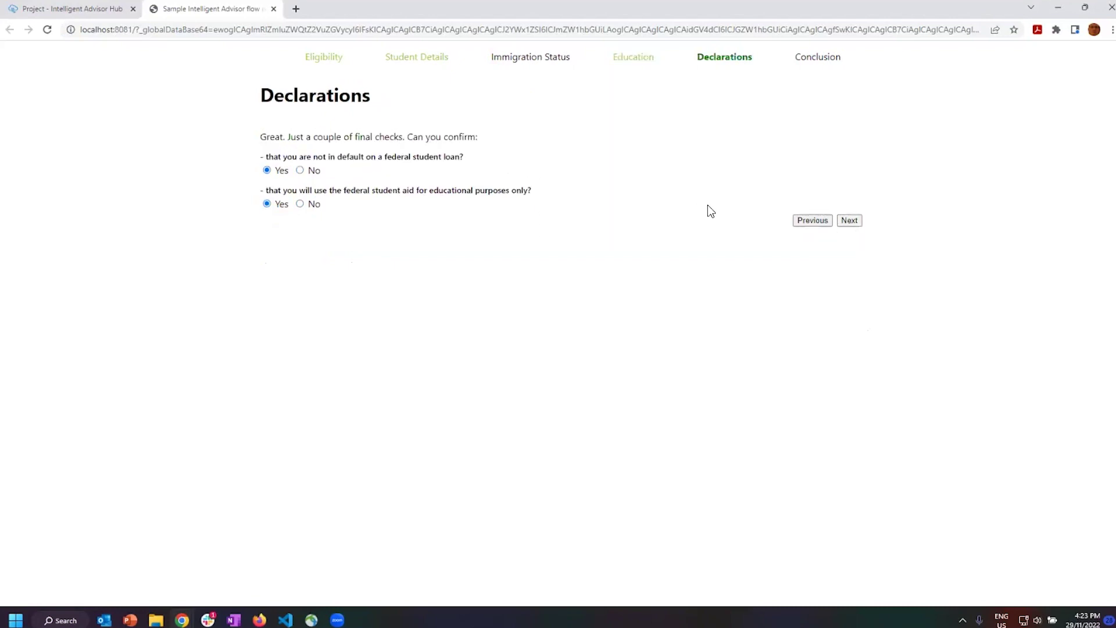
{"action": "left_click", "coordinate": [850, 221]}
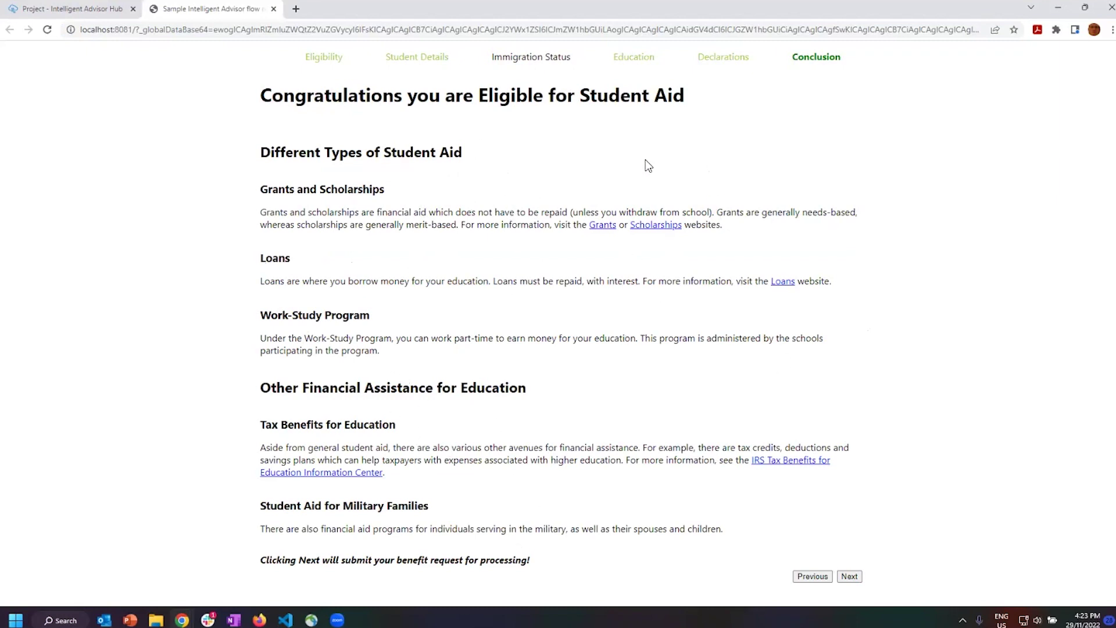
Return to the Student Details stage and open the choices for citizenship/immigration status.
{"action": "left_click", "coordinate": [410, 62]}
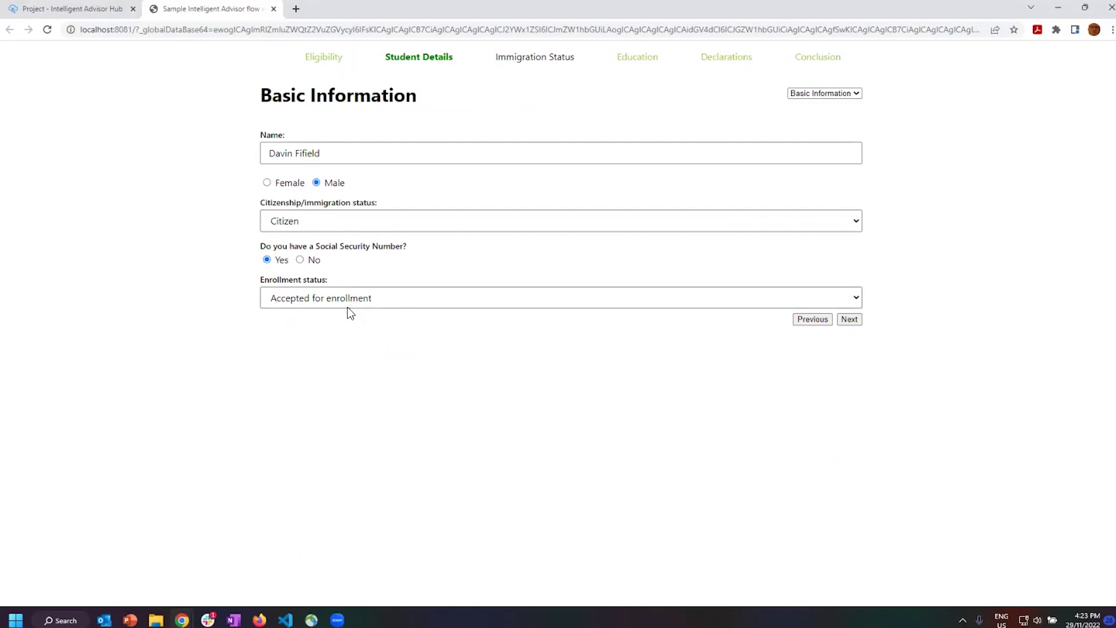
{"action": "left_click", "coordinate": [303, 221]}
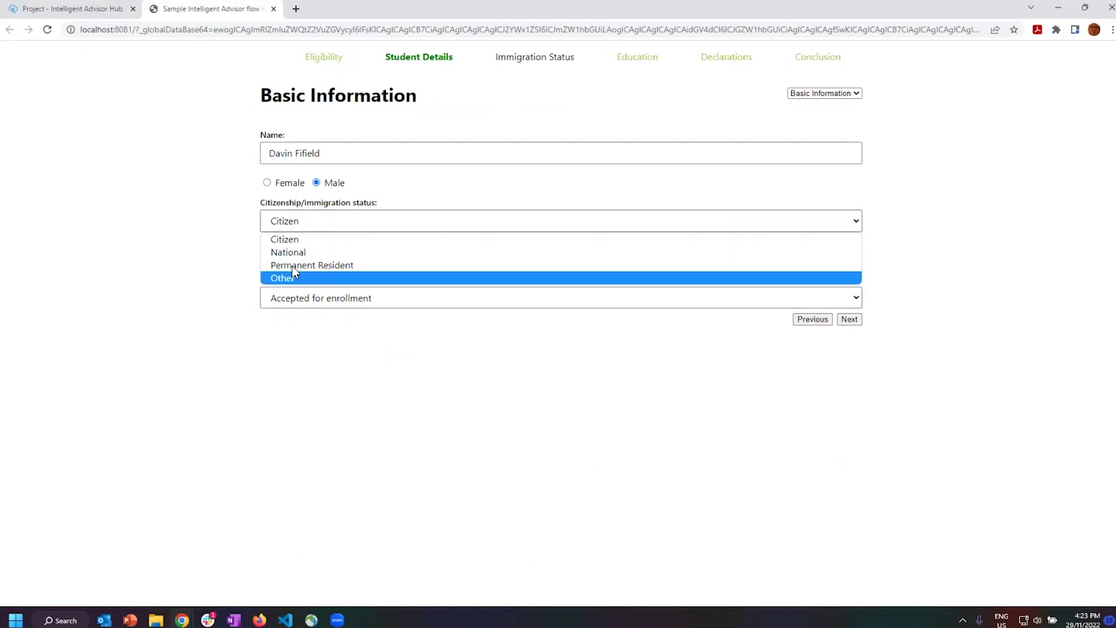